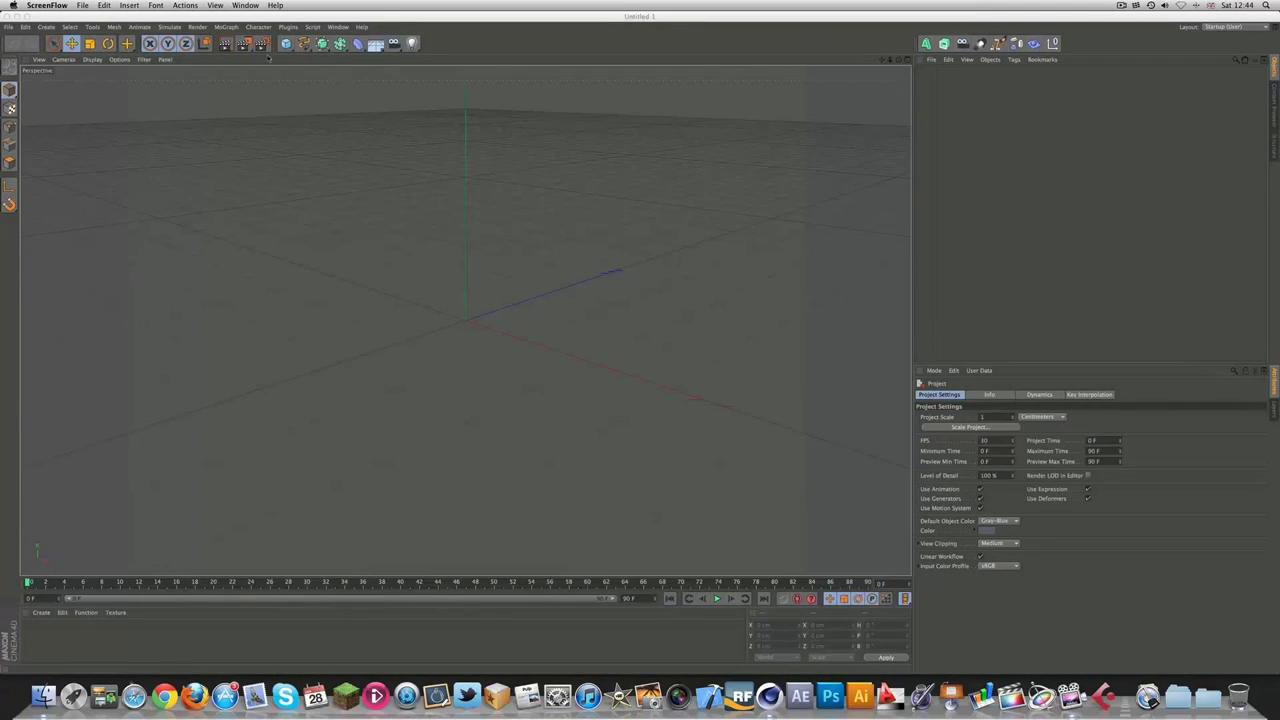
- Add a MoGraph Cloner object to the empty scene
left_click(228, 27)
left_click(228, 27)
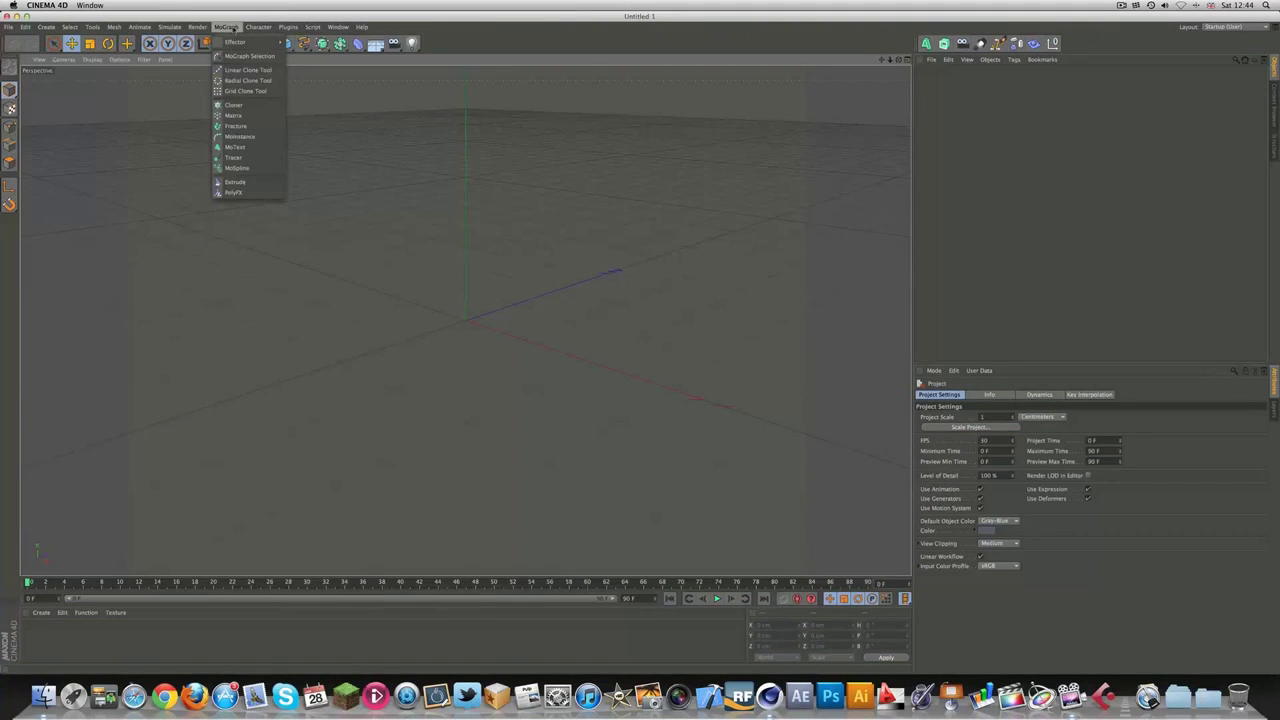
left_click(234, 105)
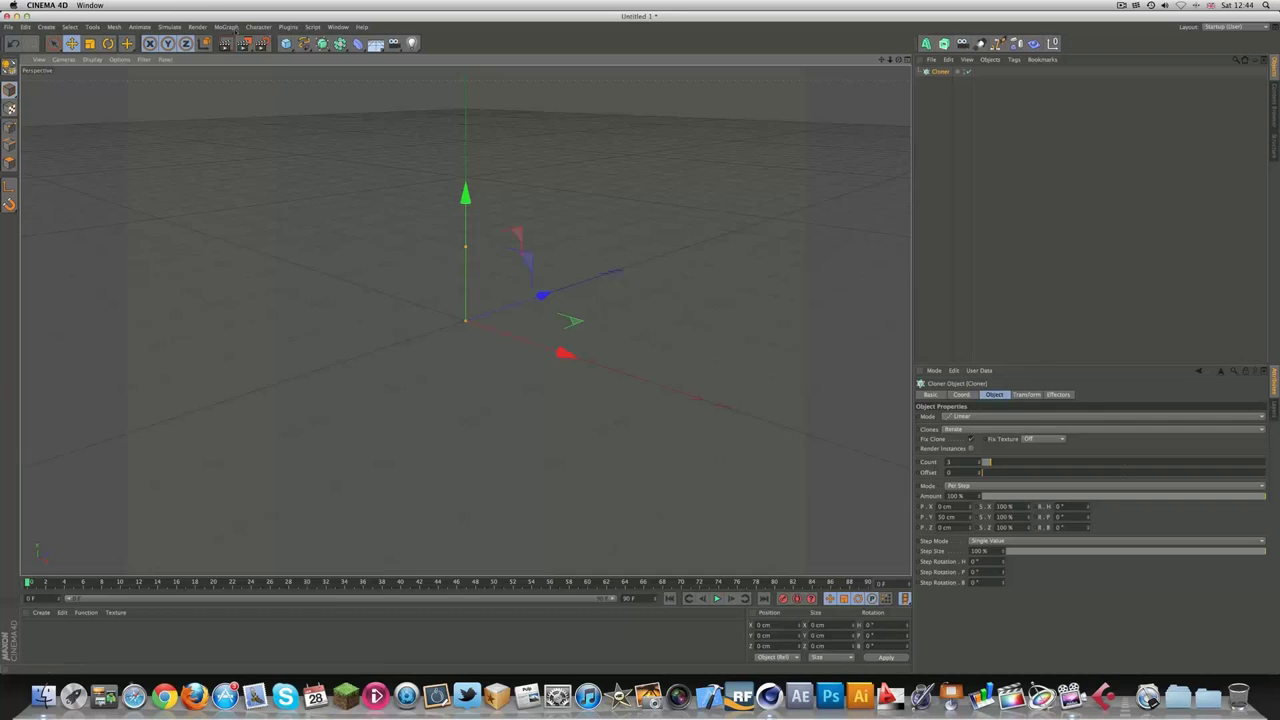
left_click(227, 27)
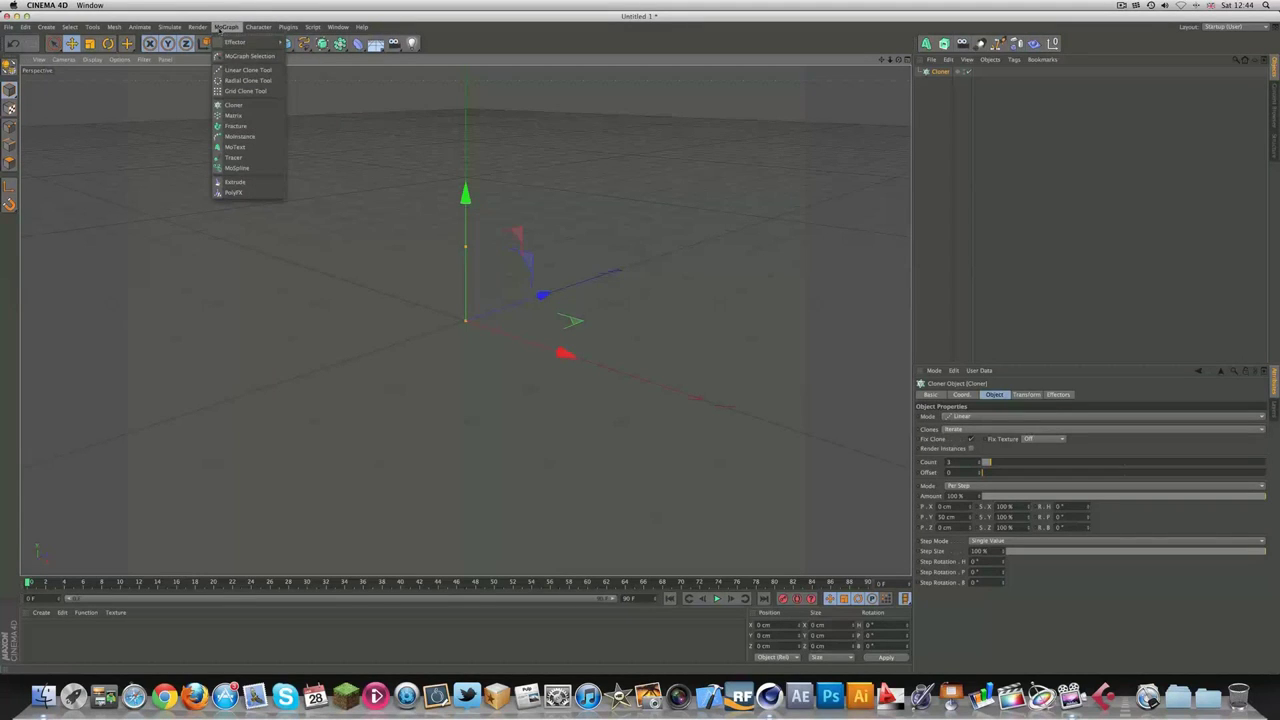
left_click(575, 170)
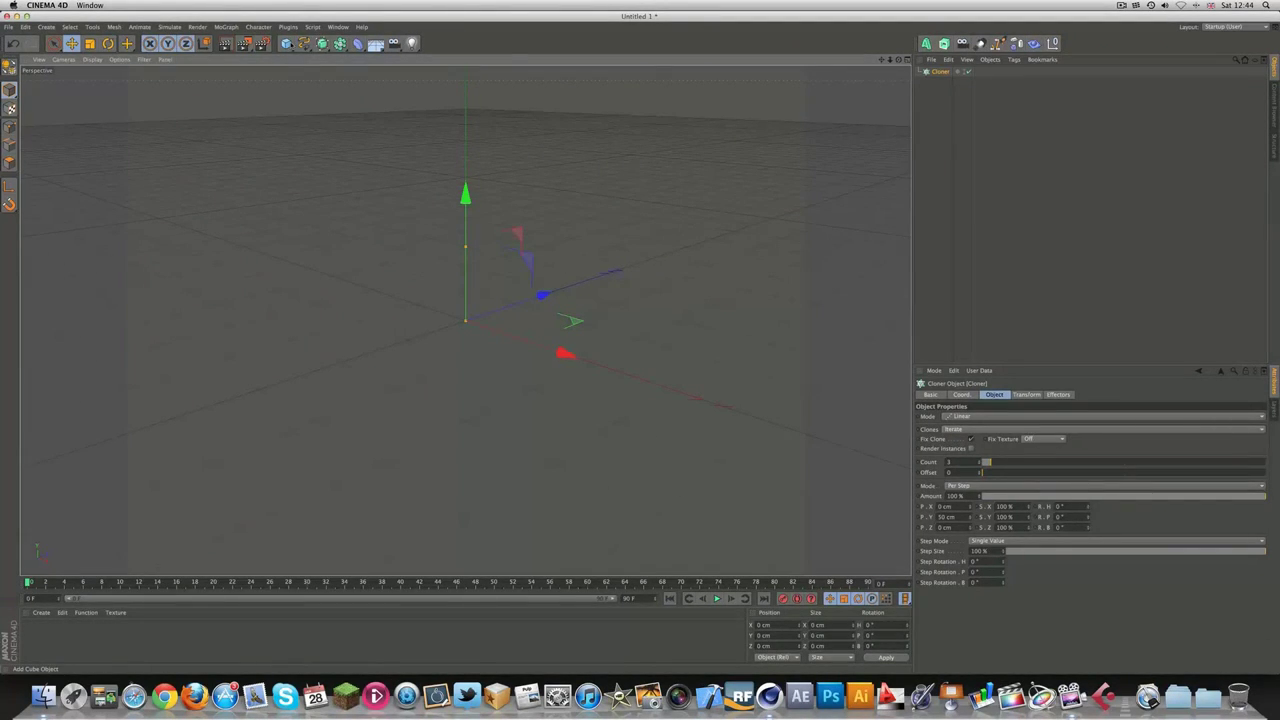
- Add a cube primitive and make it a child of the Cloner
left_click(286, 43)
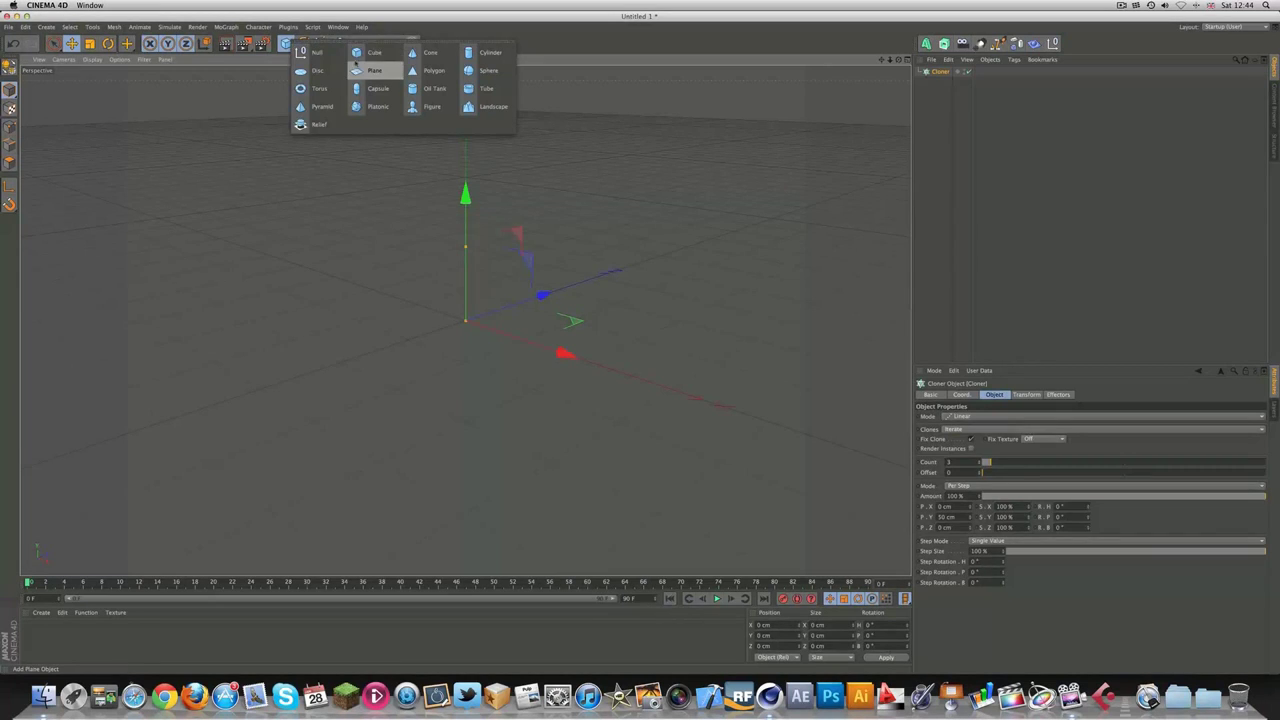
left_click(374, 52)
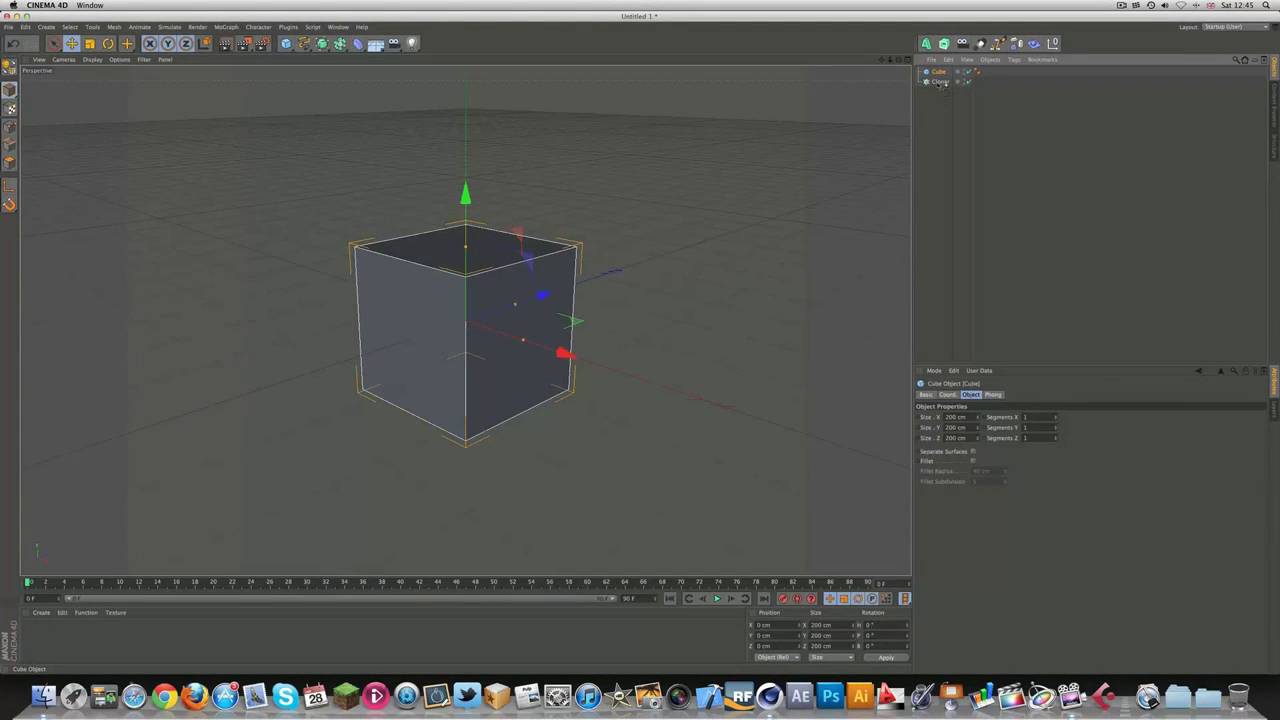
left_click_drag(938, 72, 941, 82)
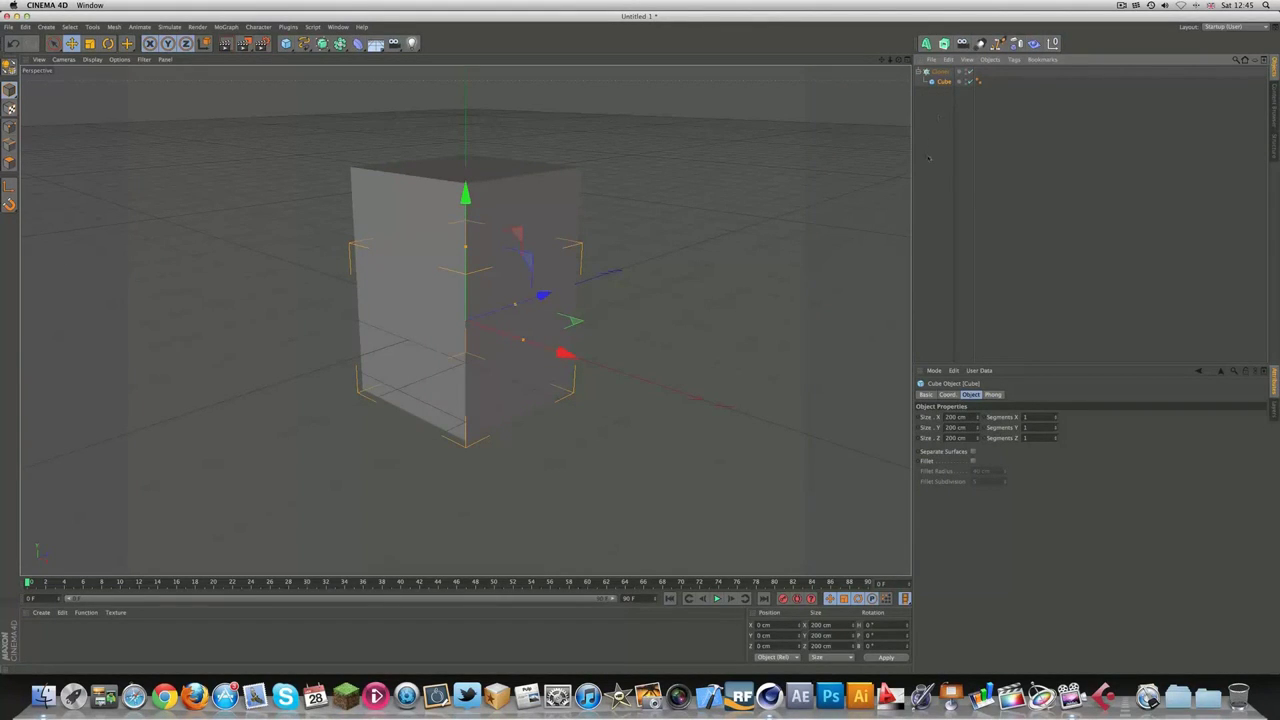
- Set the cube's X, Y and Z size to 50 cm each
left_click(955, 417)
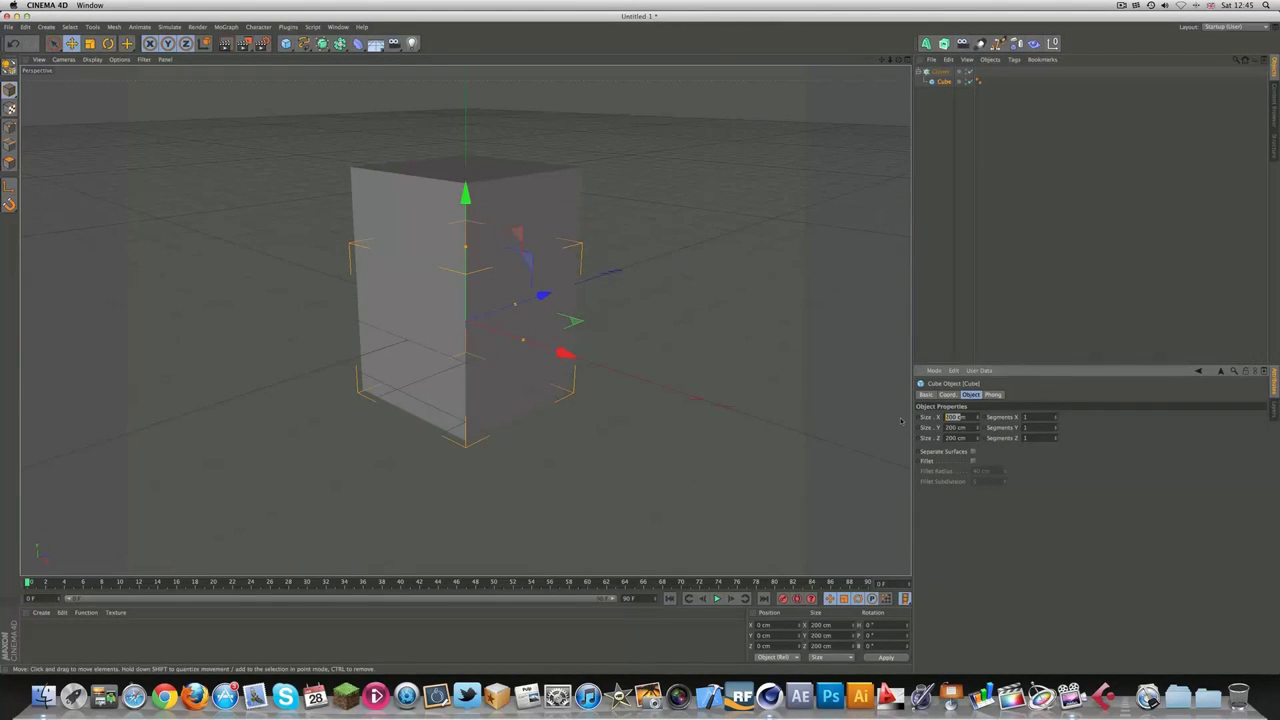
type("5000")
key("Return")
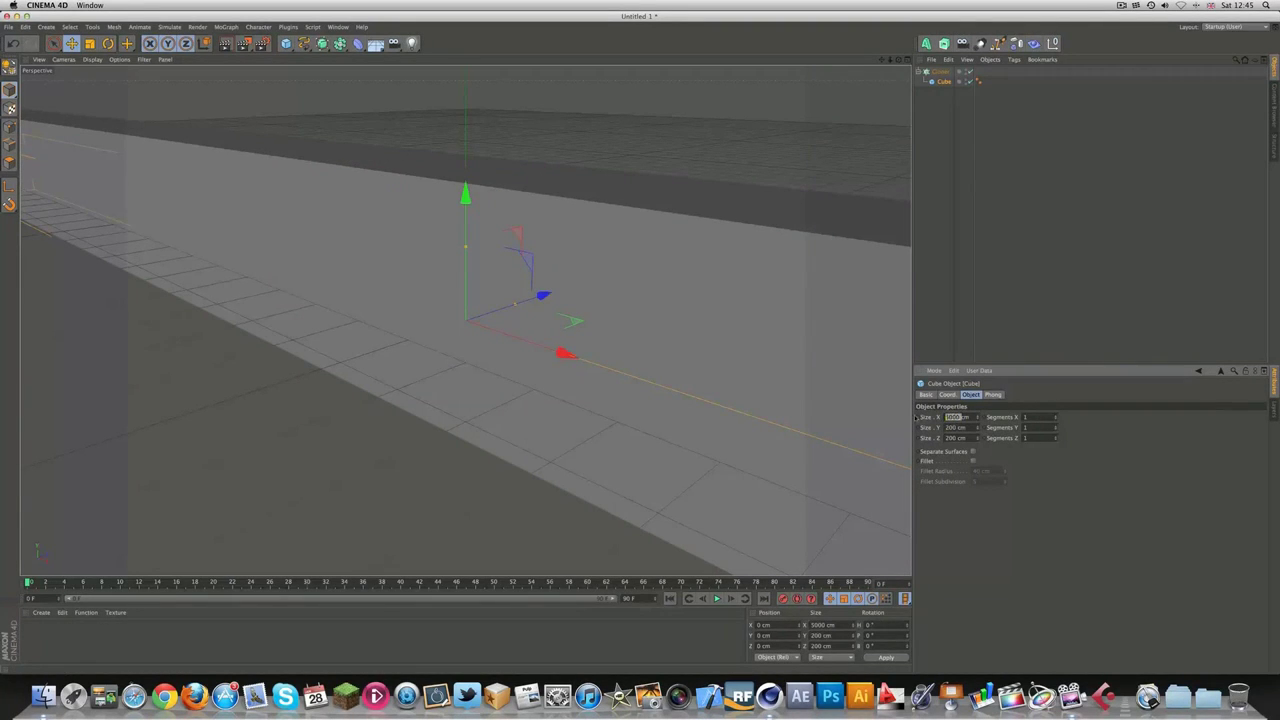
key("Return")
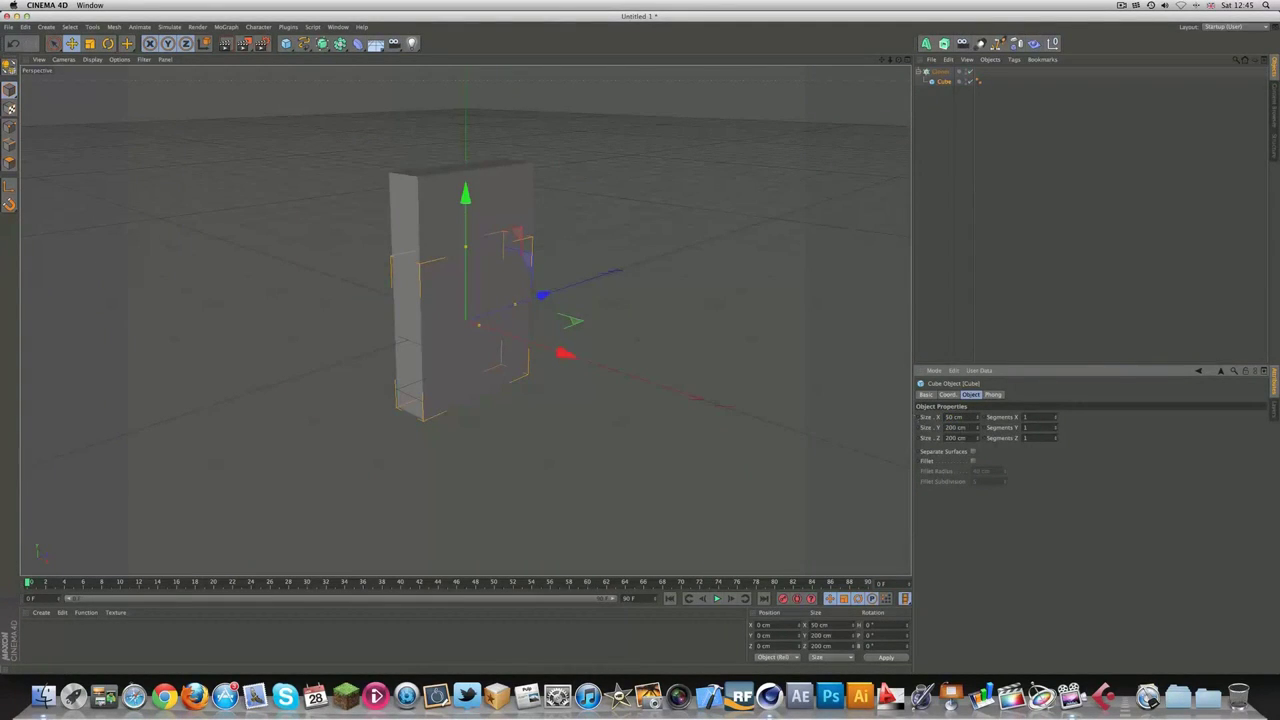
key("Tab")
type("50")
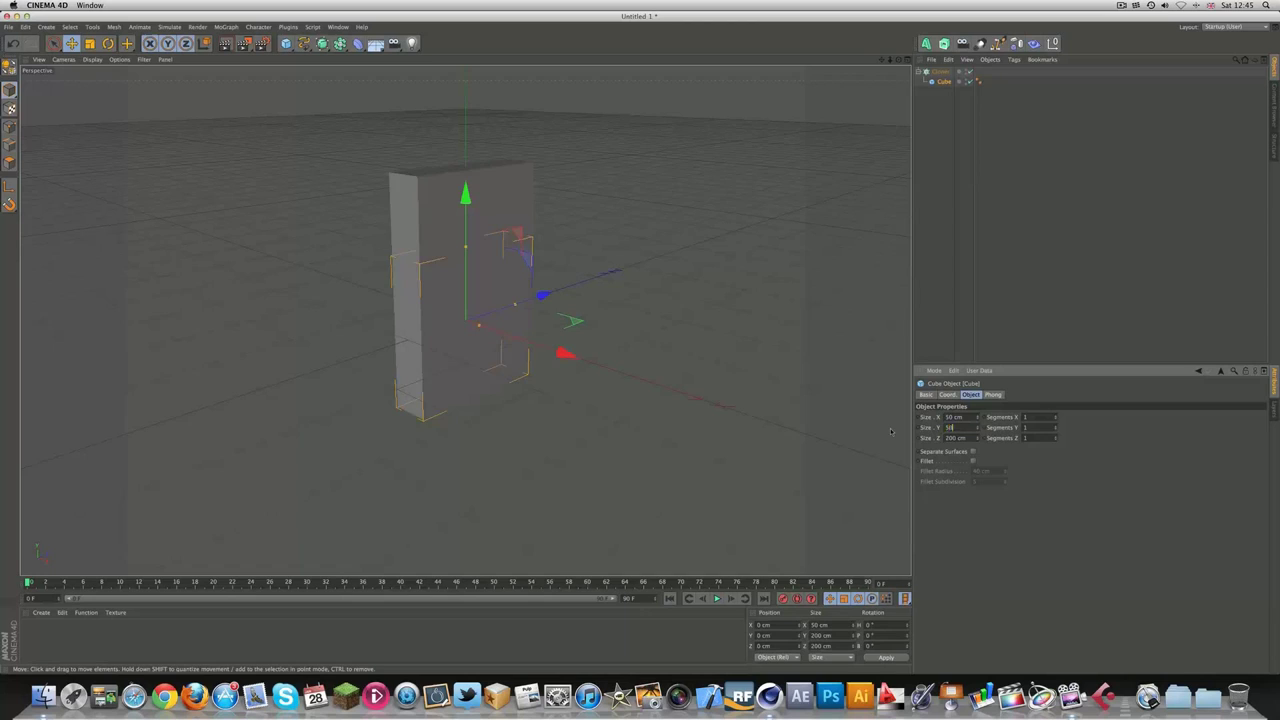
key("Return")
key("Tab")
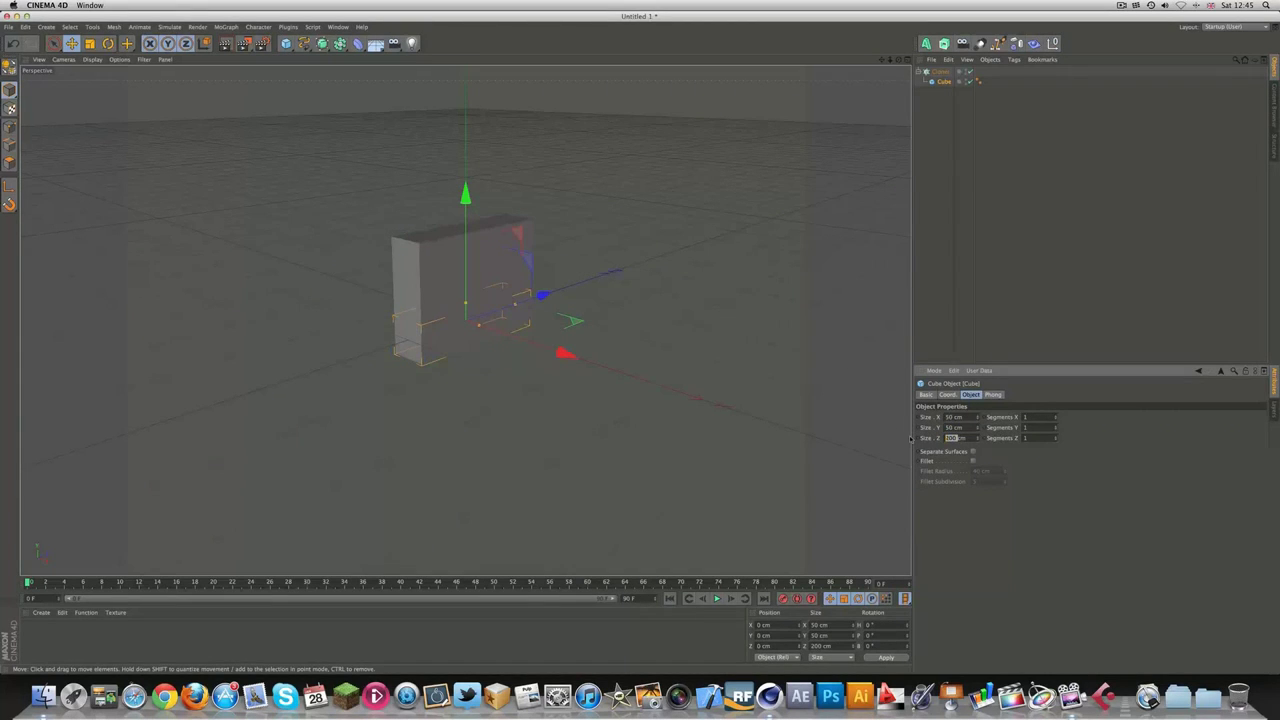
type("50")
key("Return")
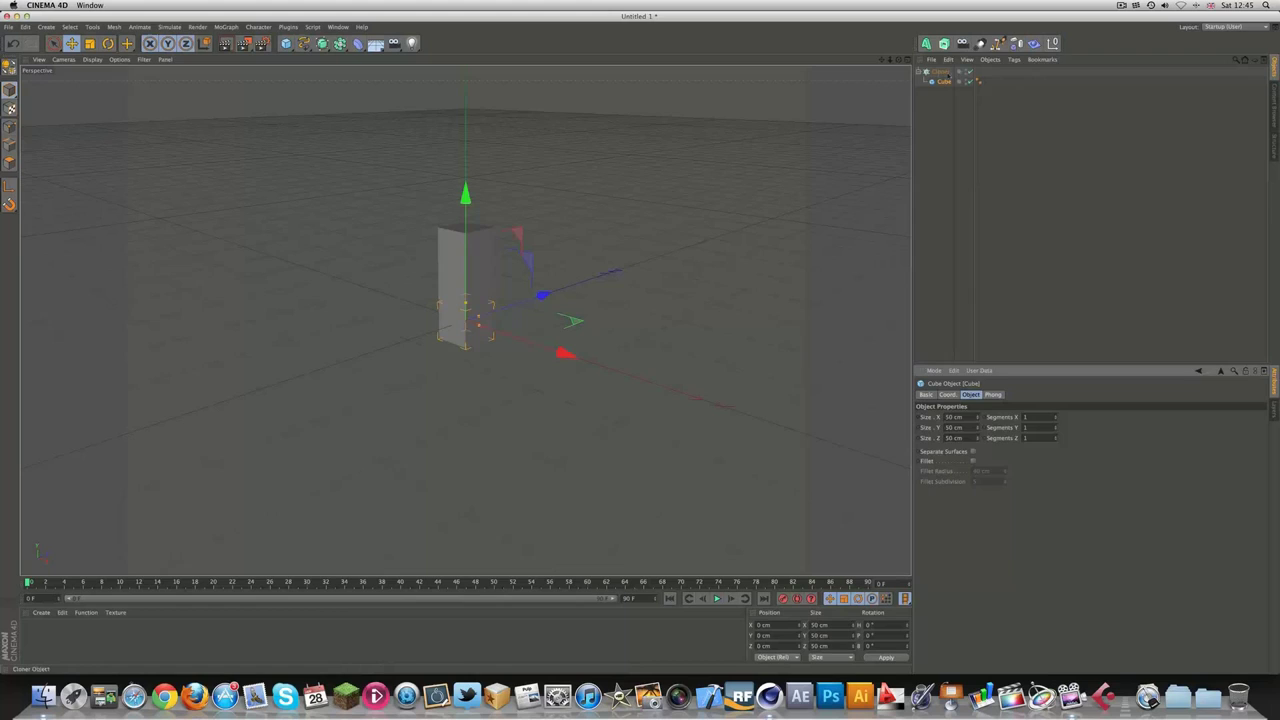
- Select the Cloner and set its linear clone count to 5
left_click(939, 73)
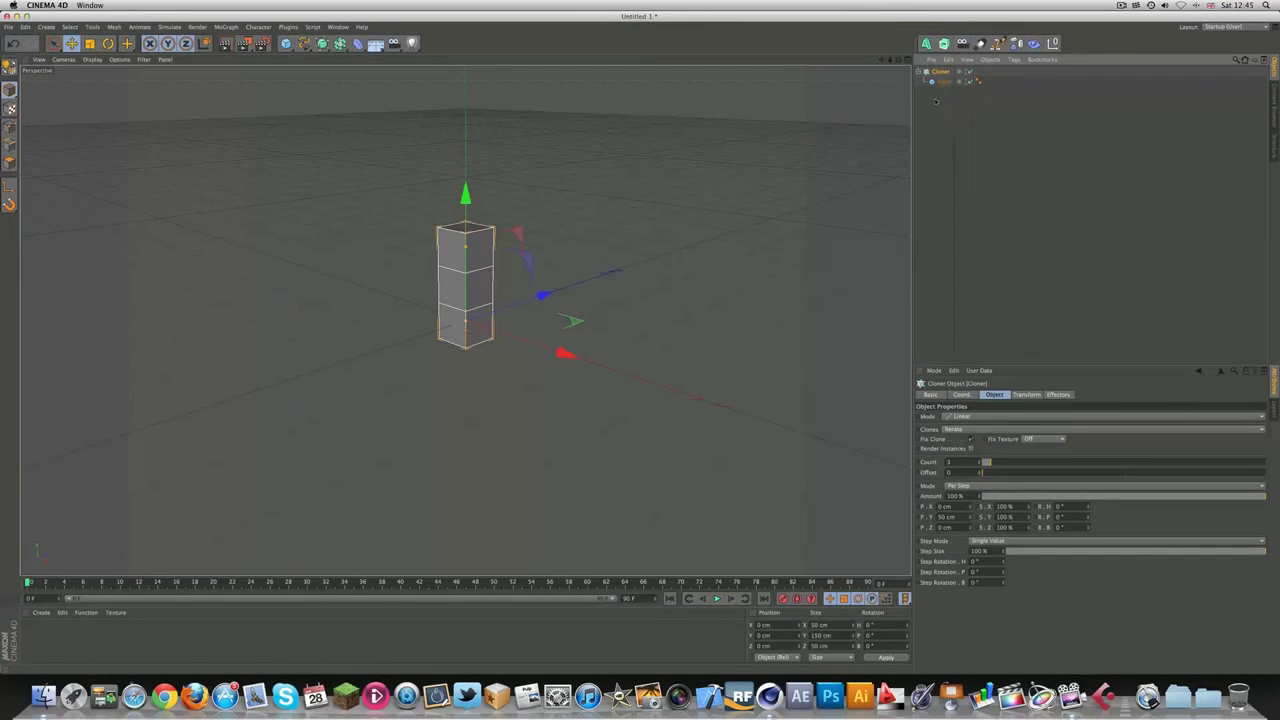
left_click_drag(988, 462, 996, 464)
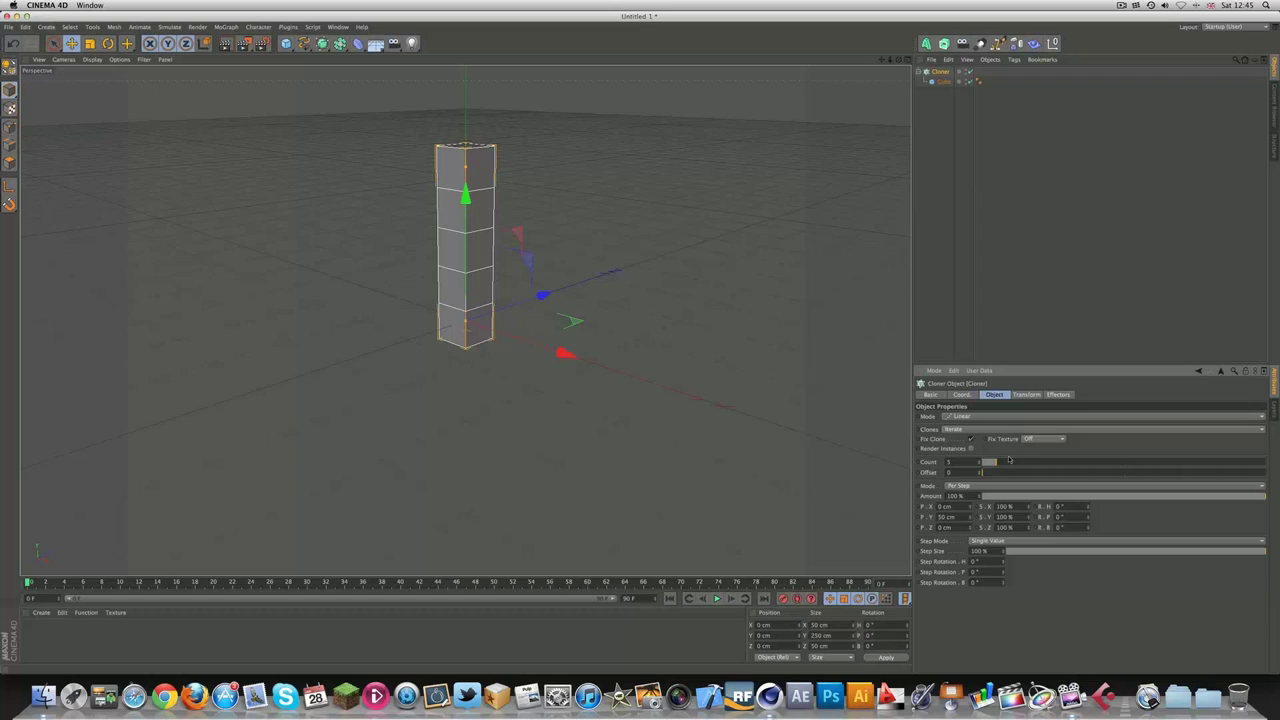
left_click_drag(996, 467, 991, 468)
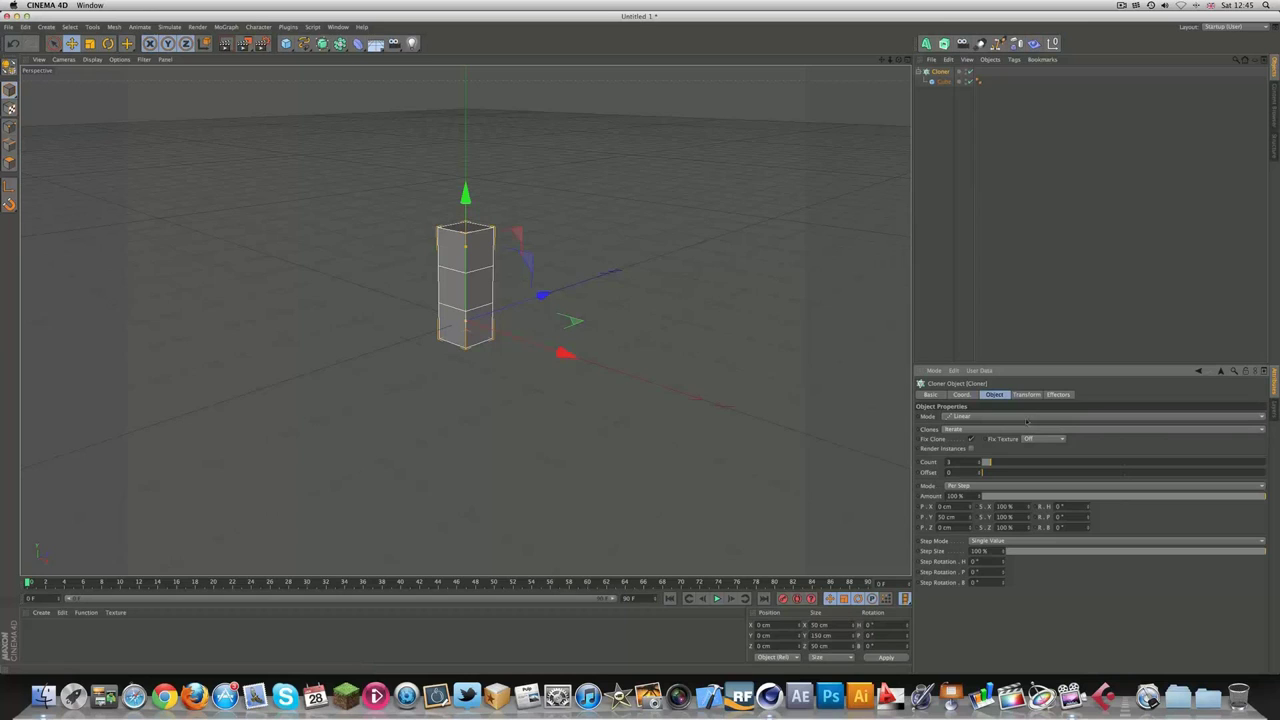
left_click_drag(991, 463, 994, 463)
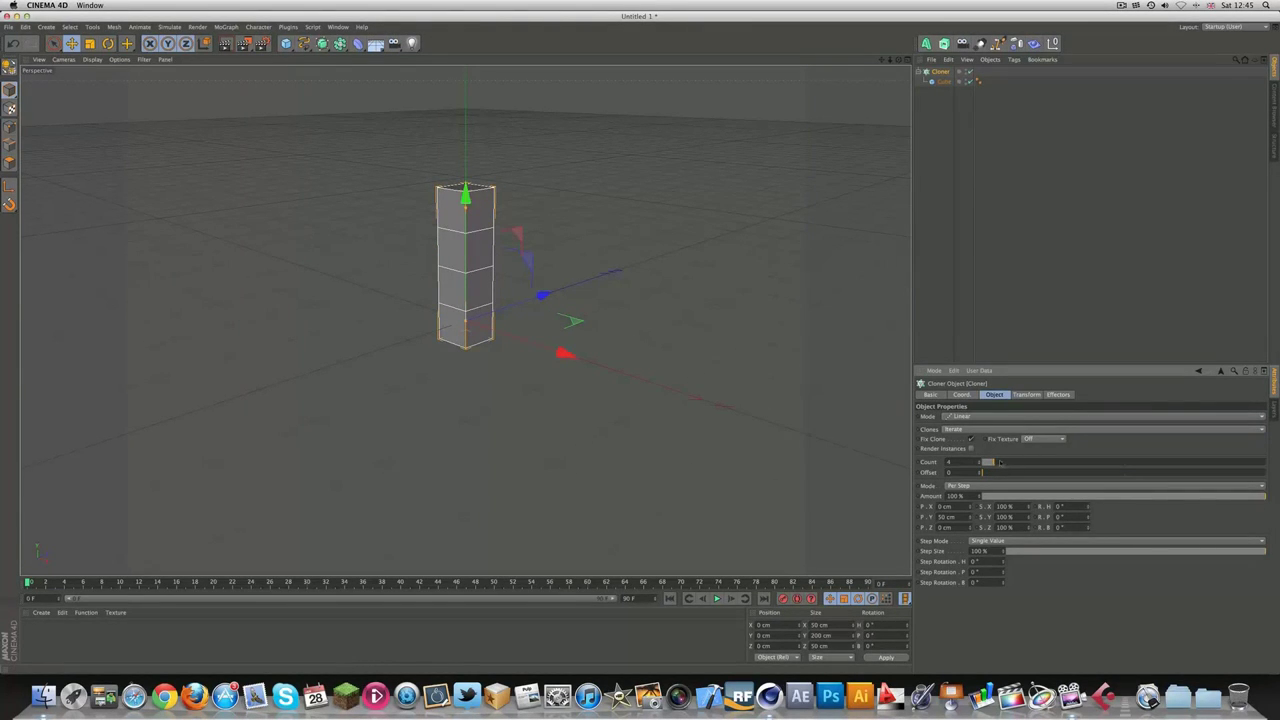
left_click_drag(995, 463, 997, 463)
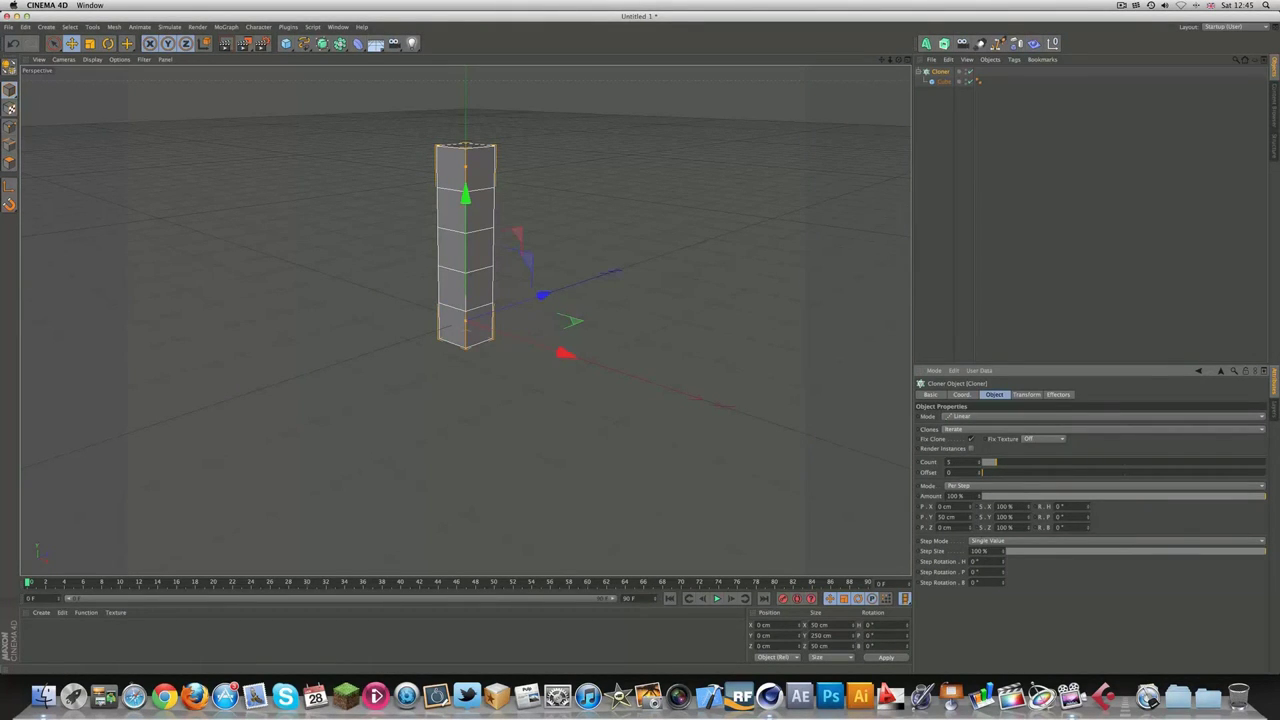
- Try the linear Cloner's End Point spacing, then return it to Per Step with the amount at 100%
mouse_move(1019, 497)
left_mouse_down()
mouse_move(1262, 497)
mouse_move(1092, 496)
mouse_move(1250, 497)
mouse_move(1131, 496)
mouse_move(1276, 482)
mouse_move(1226, 506)
mouse_move(1189, 502)
mouse_move(1270, 498)
left_mouse_up()
left_click(1228, 487)
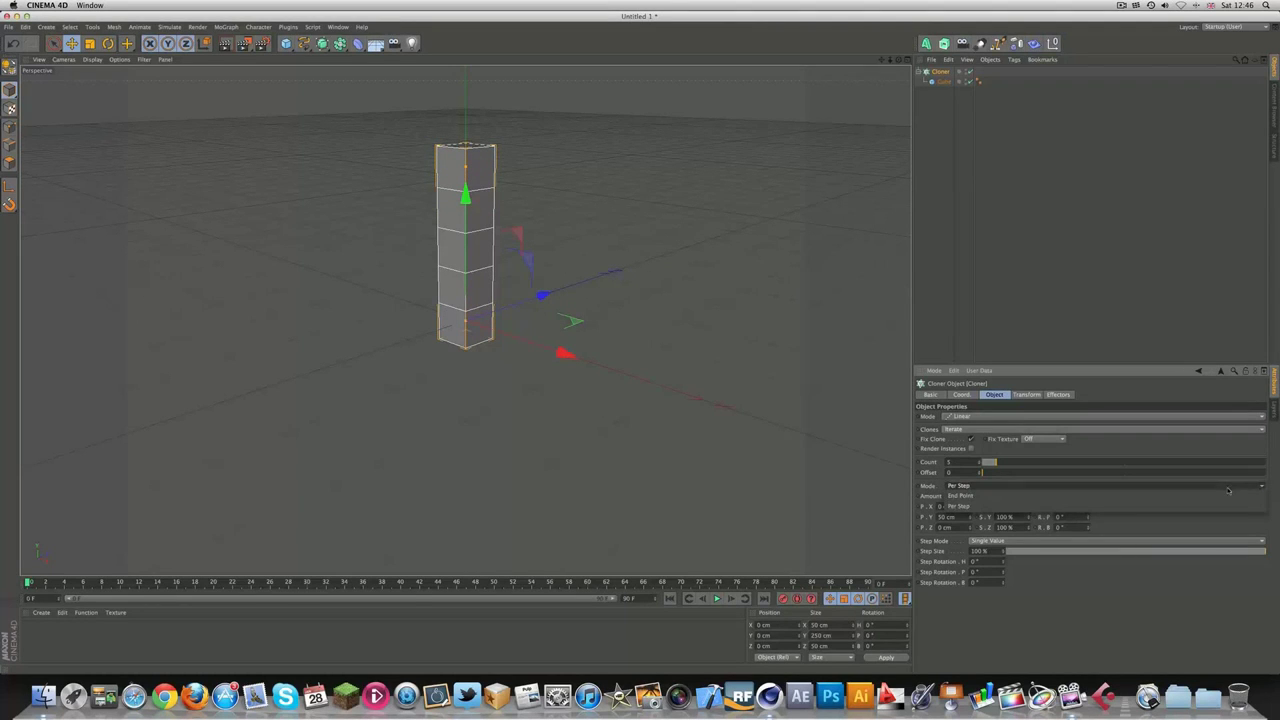
left_click(1228, 495)
mouse_move(1228, 497)
left_mouse_down()
mouse_move(1168, 498)
mouse_move(1268, 497)
left_mouse_up()
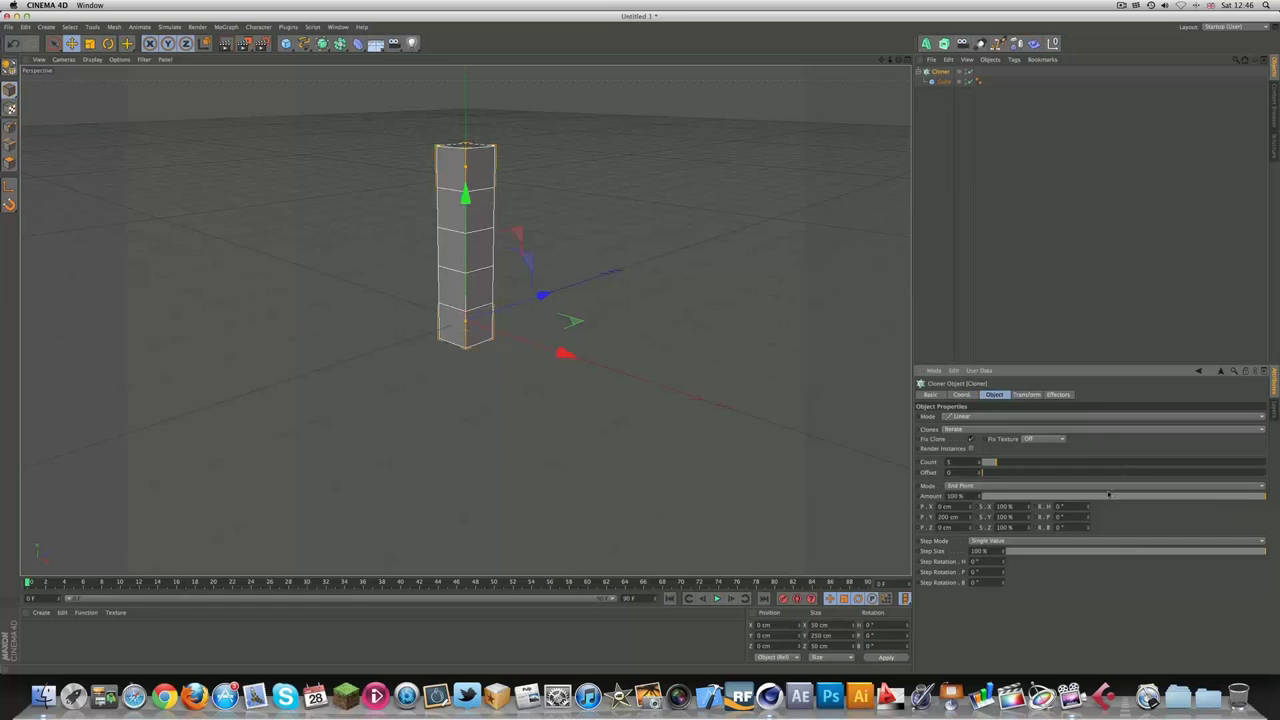
left_click(1106, 486)
left_click(1088, 504)
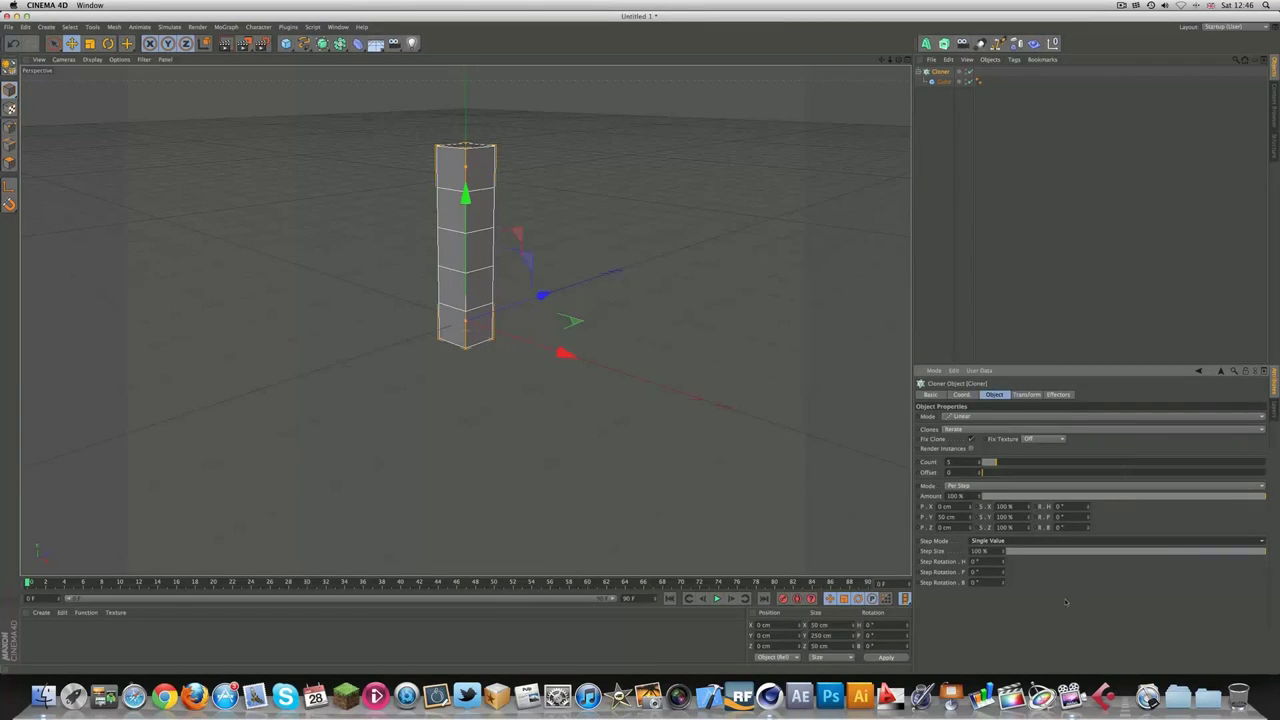
- Try the Cloner's offset, return it to 0, and look through the available Clones options
mouse_move(990, 472)
left_mouse_down()
mouse_move(1002, 474)
mouse_move(983, 476)
left_mouse_up()
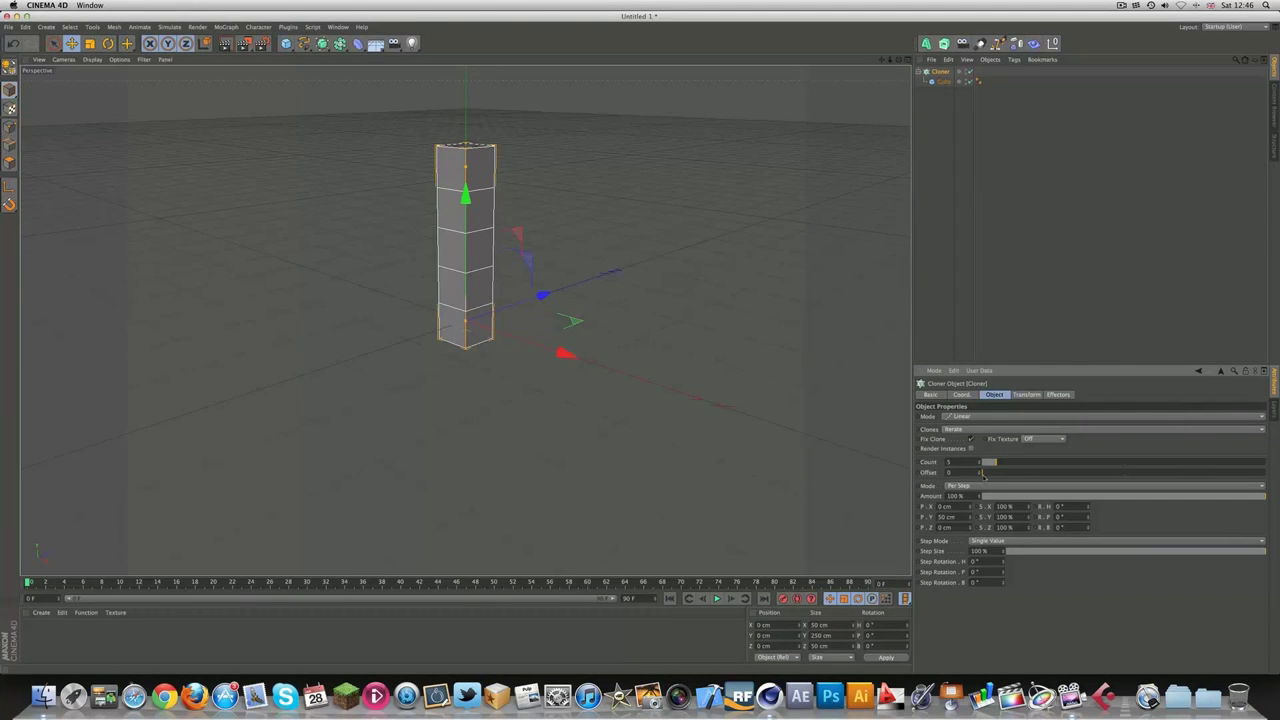
left_click(948, 427)
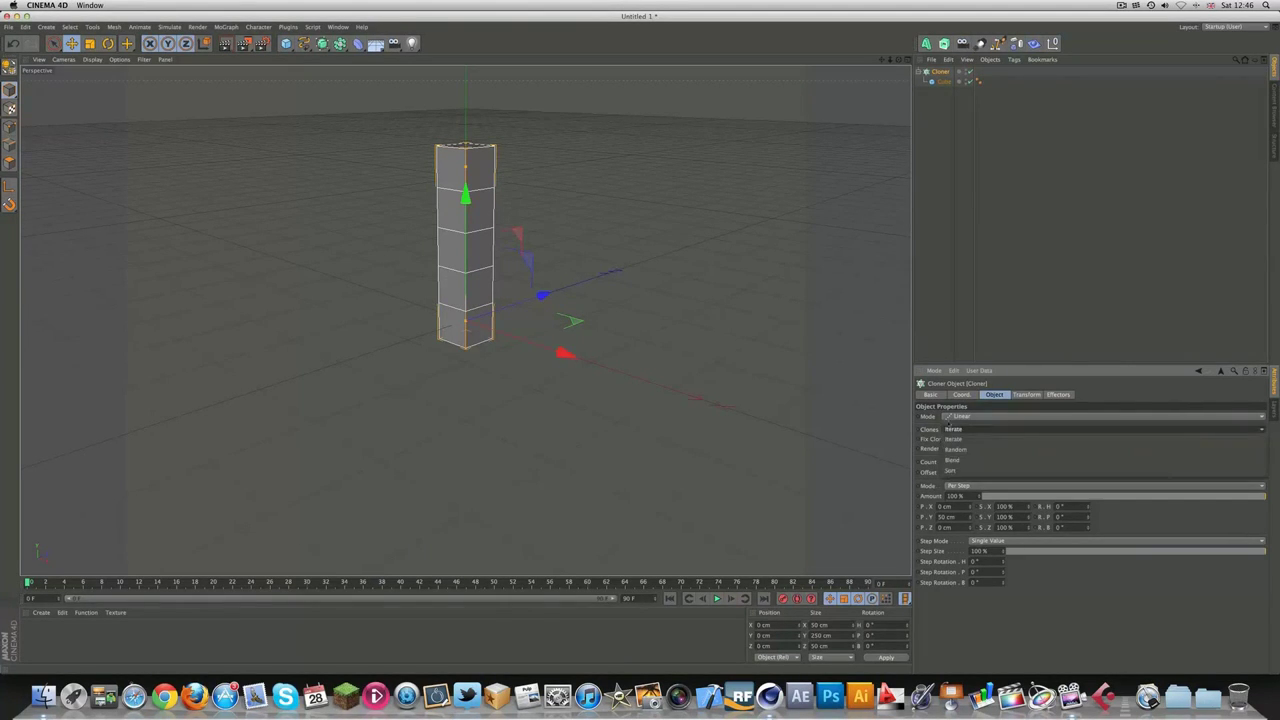
left_click(933, 436)
- Switch the Cloner to Radial mode and form a large ring of cubes by raising the count and setting the radius to 280 cm
left_click(968, 417)
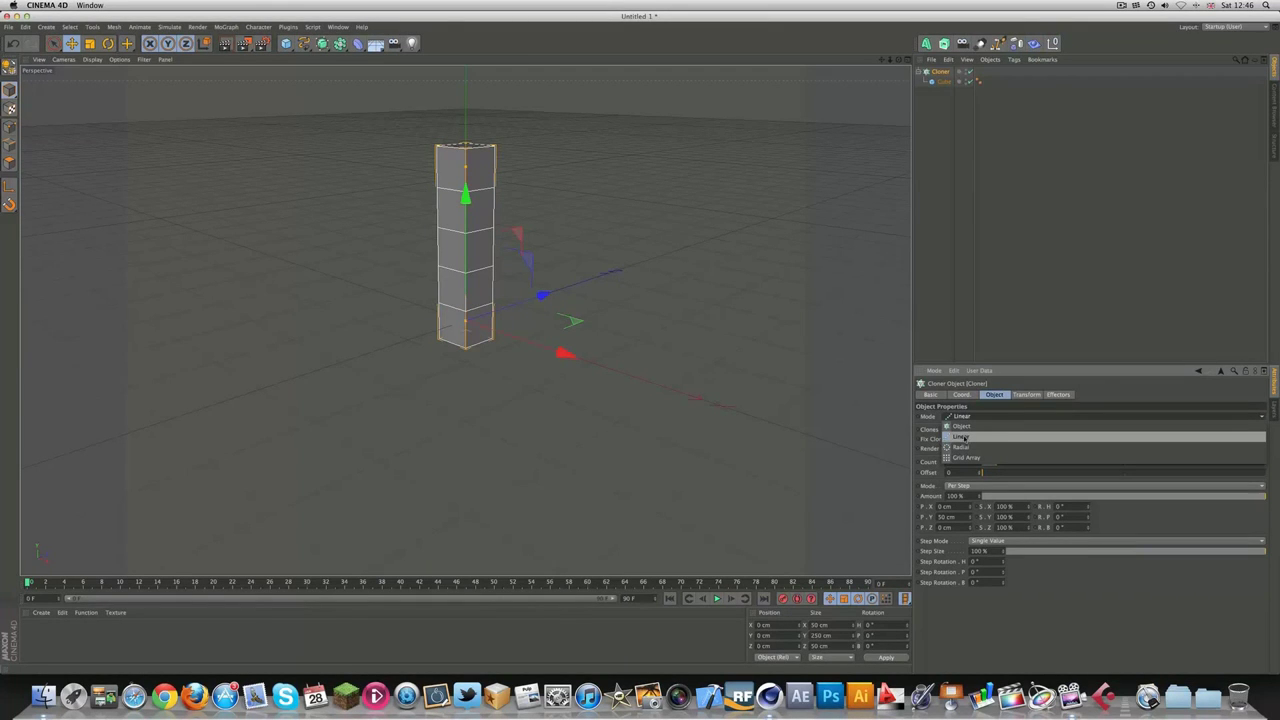
left_click(962, 447)
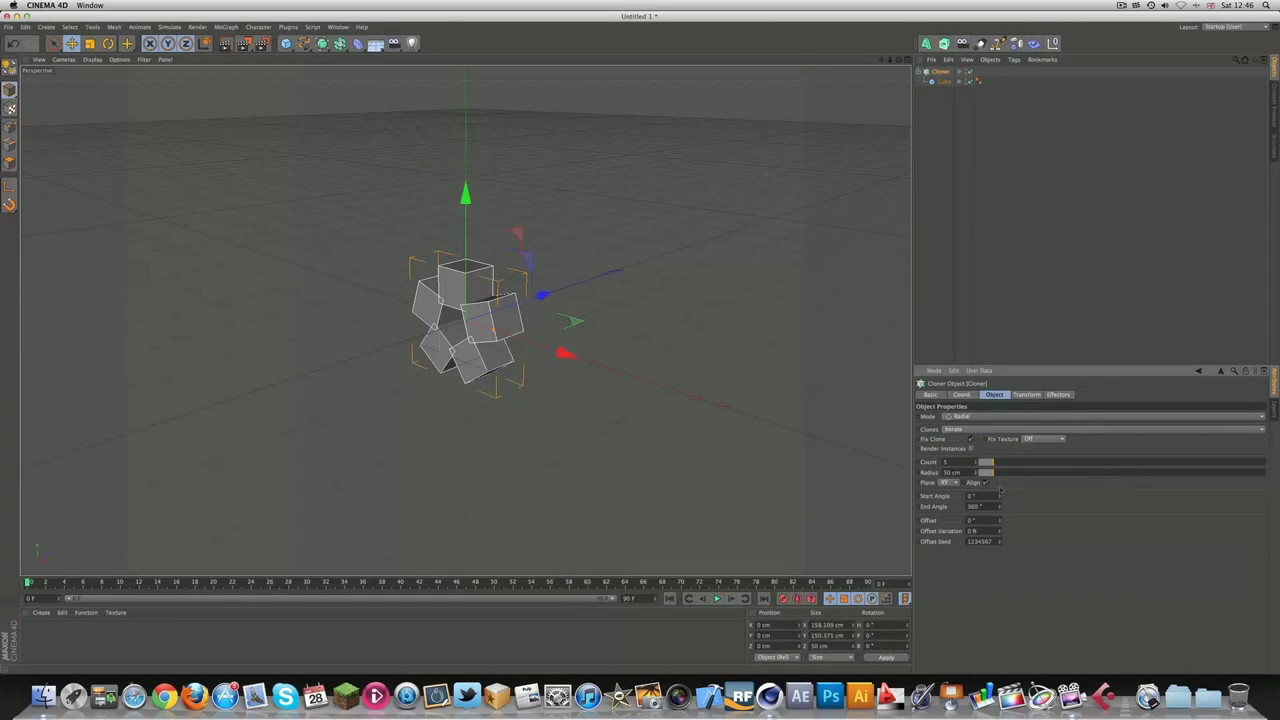
mouse_move(998, 476)
left_mouse_down()
mouse_move(1000, 465)
mouse_move(996, 478)
left_mouse_up()
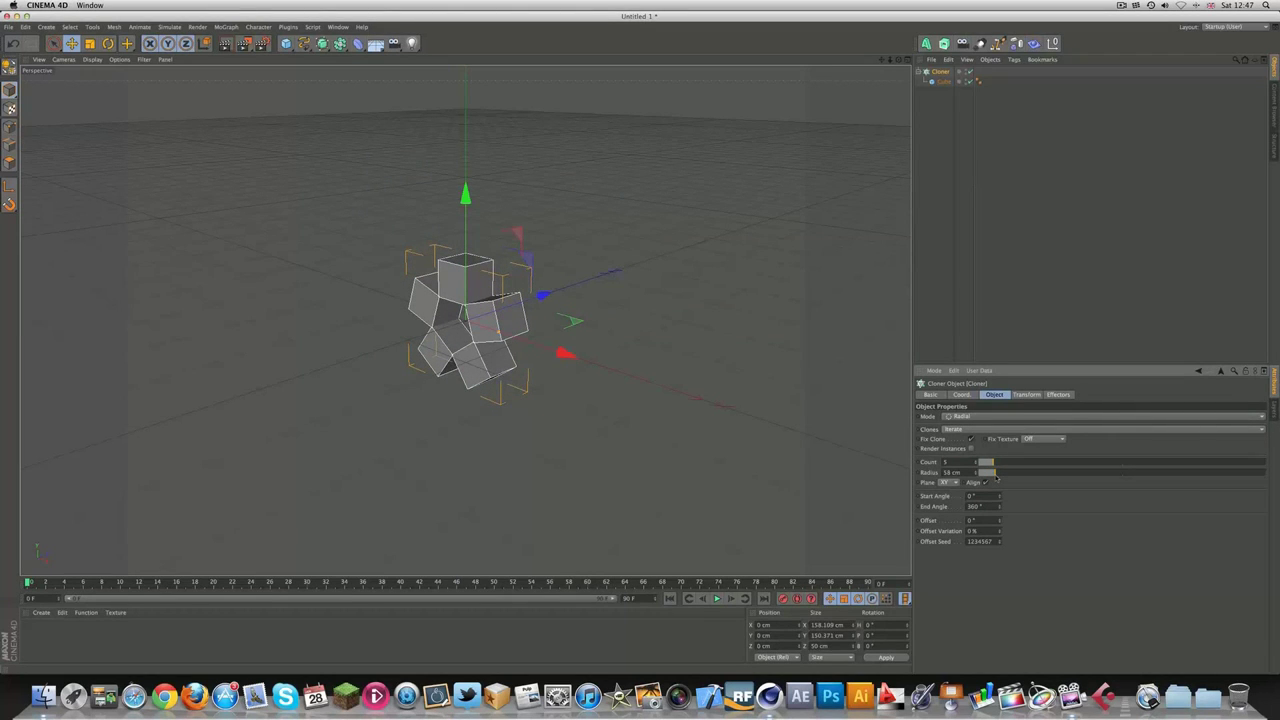
left_click_drag(898, 59, 899, 60)
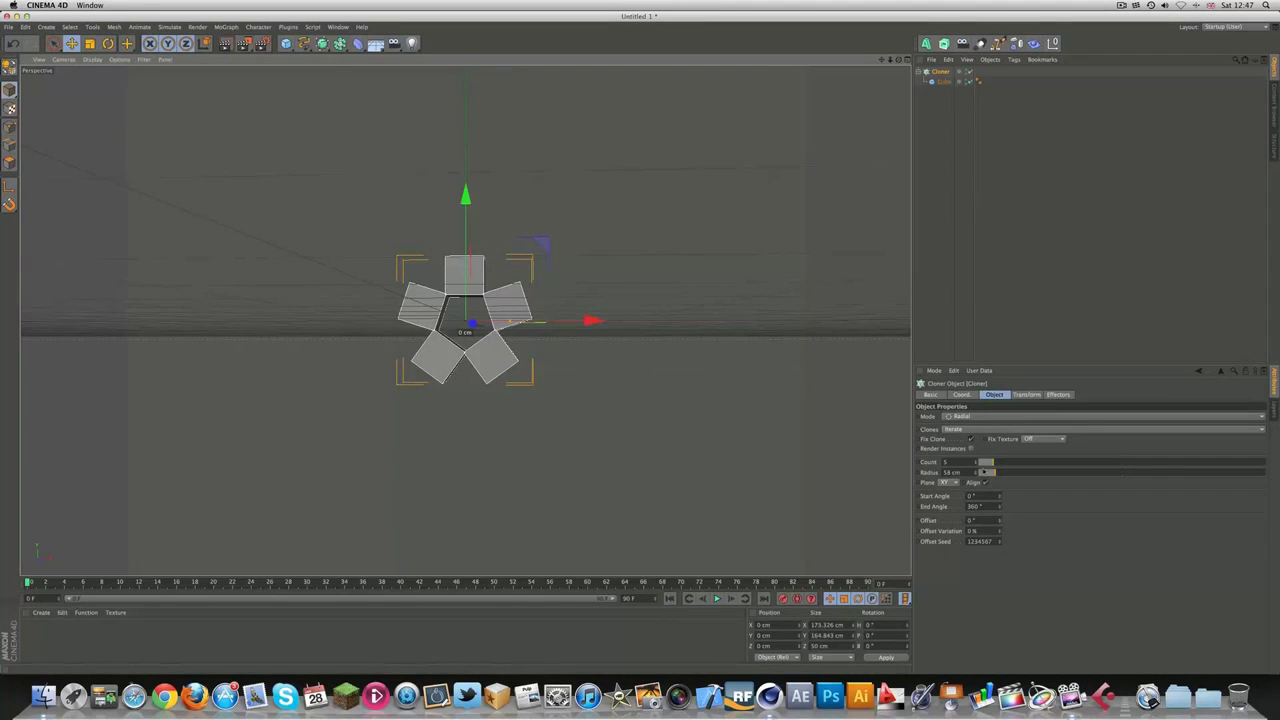
left_click_drag(996, 478, 985, 483)
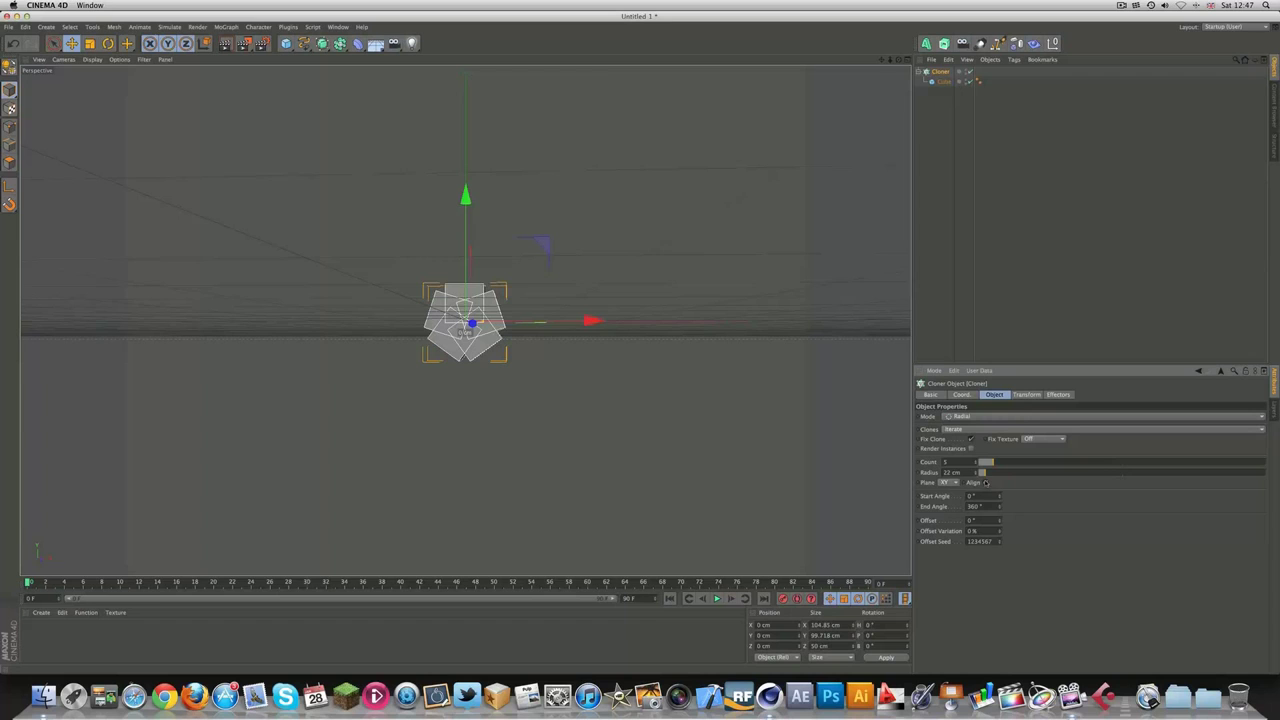
left_click_drag(997, 465, 1116, 460)
mouse_move(1032, 475)
left_mouse_down()
mouse_move(1017, 473)
mouse_move(1097, 477)
mouse_move(1056, 473)
left_mouse_up()
- Switch the Cloner to Grid Array mode and, after trying Random, set its Clones option to Iterate
left_click(1000, 416)
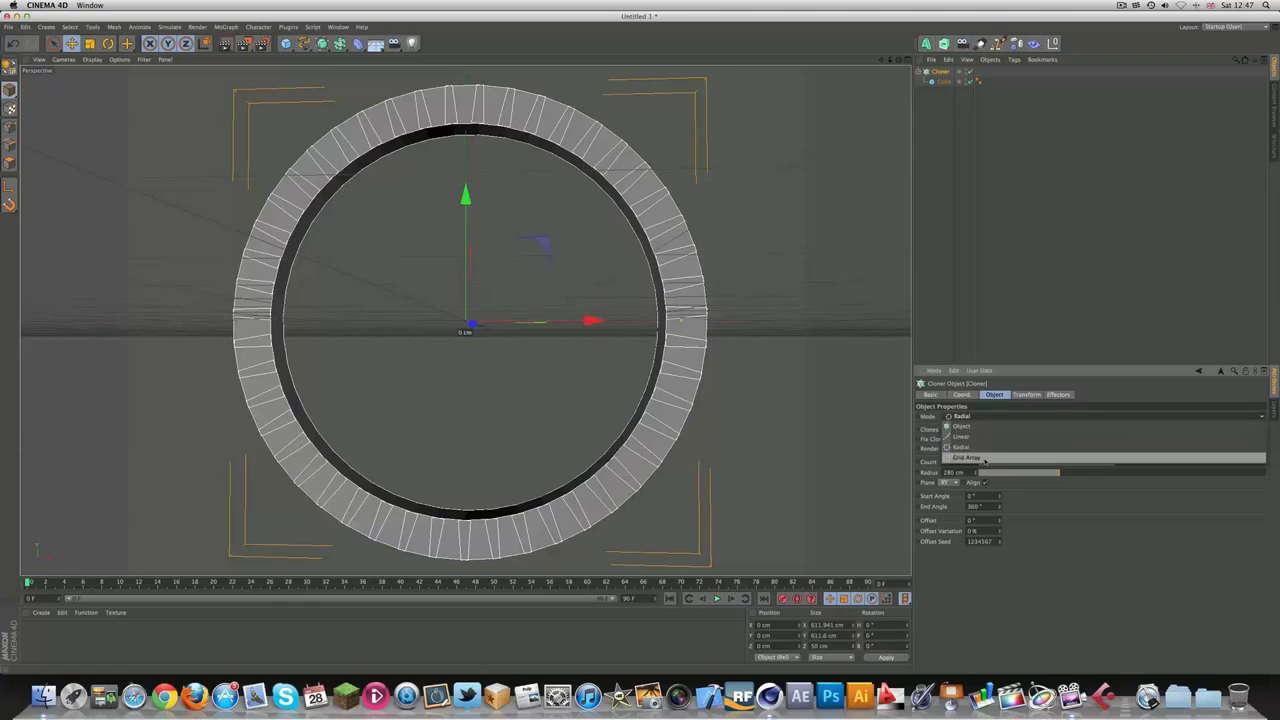
left_click(960, 440)
left_click_drag(898, 59, 784, 127)
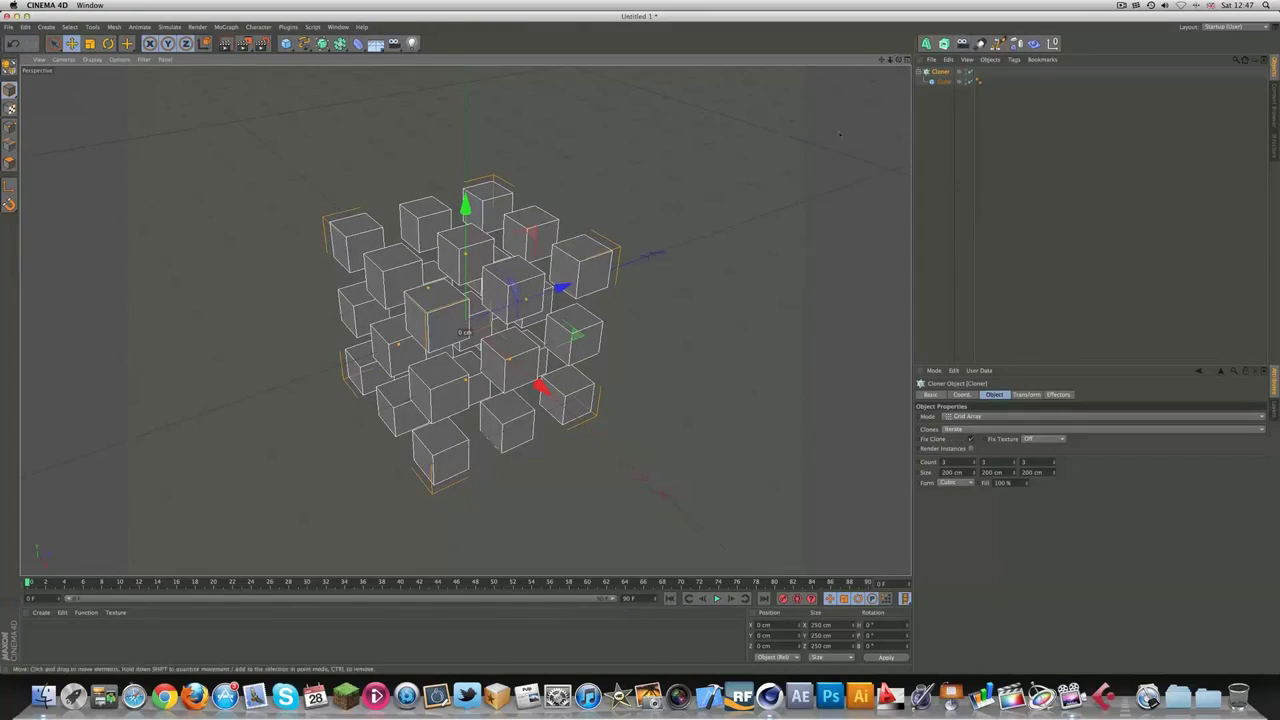
left_click_drag(898, 59, 912, 37)
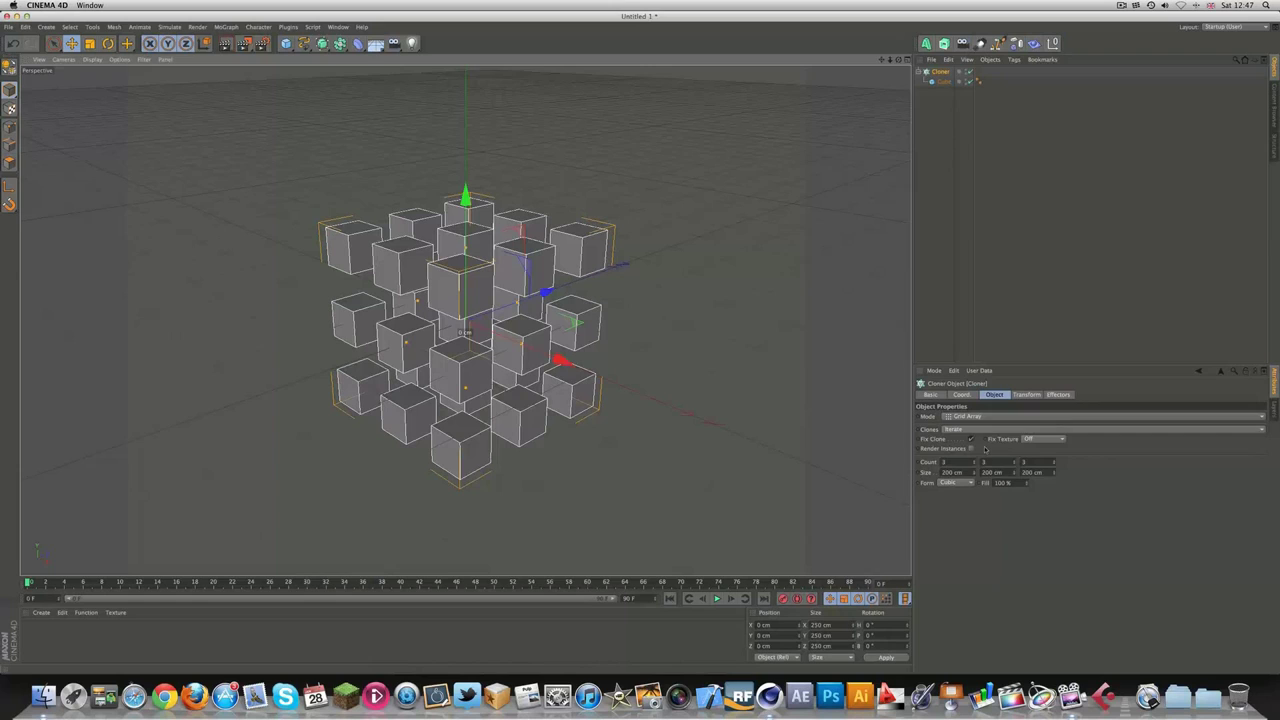
left_click(964, 430)
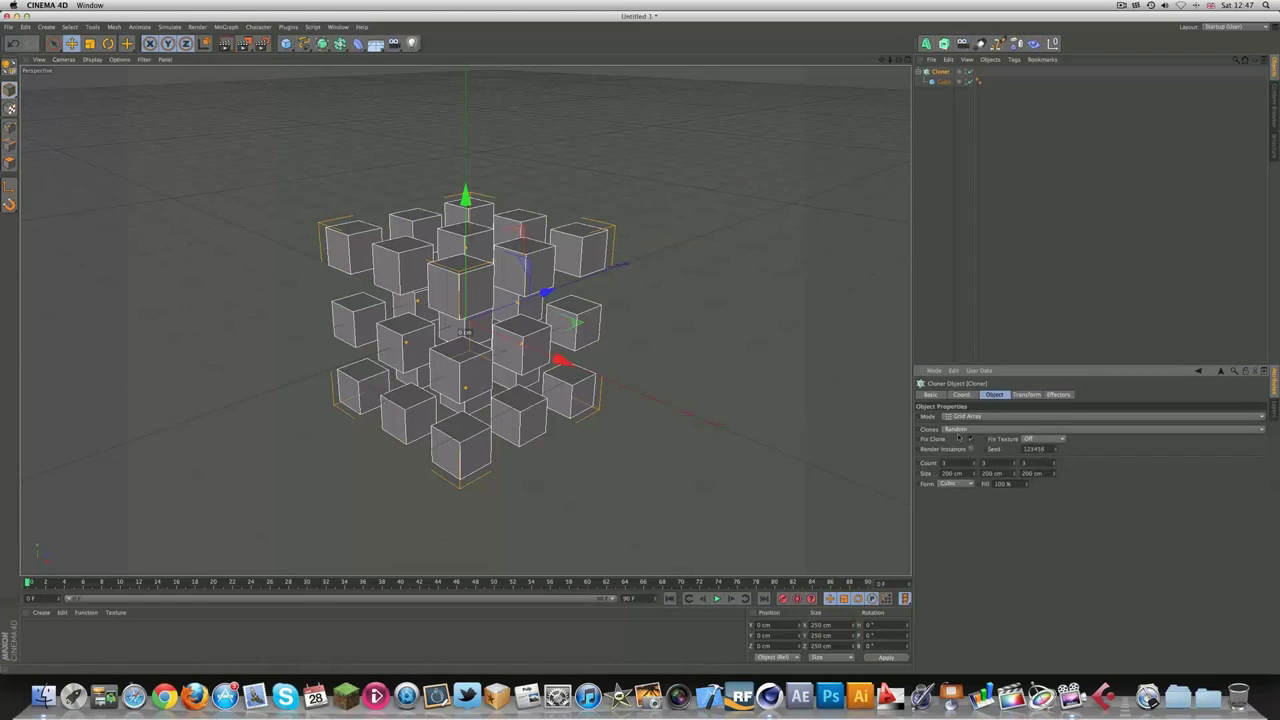
left_click(963, 439)
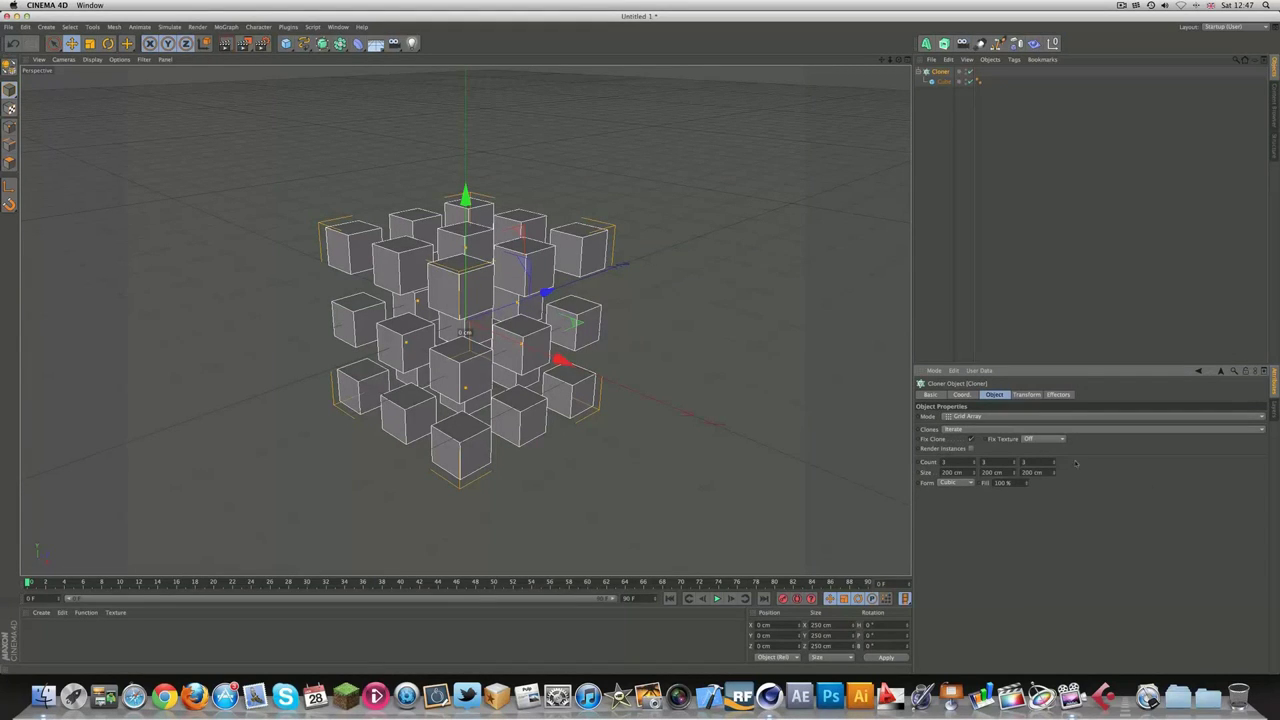
- Reduce the grid array's clone count to 2 along Y and 1 along Z
mouse_move(975, 462)
left_mouse_down()
mouse_move(975, 441)
mouse_move(975, 469)
mouse_move(1025, 462)
mouse_move(1012, 462)
left_mouse_up()
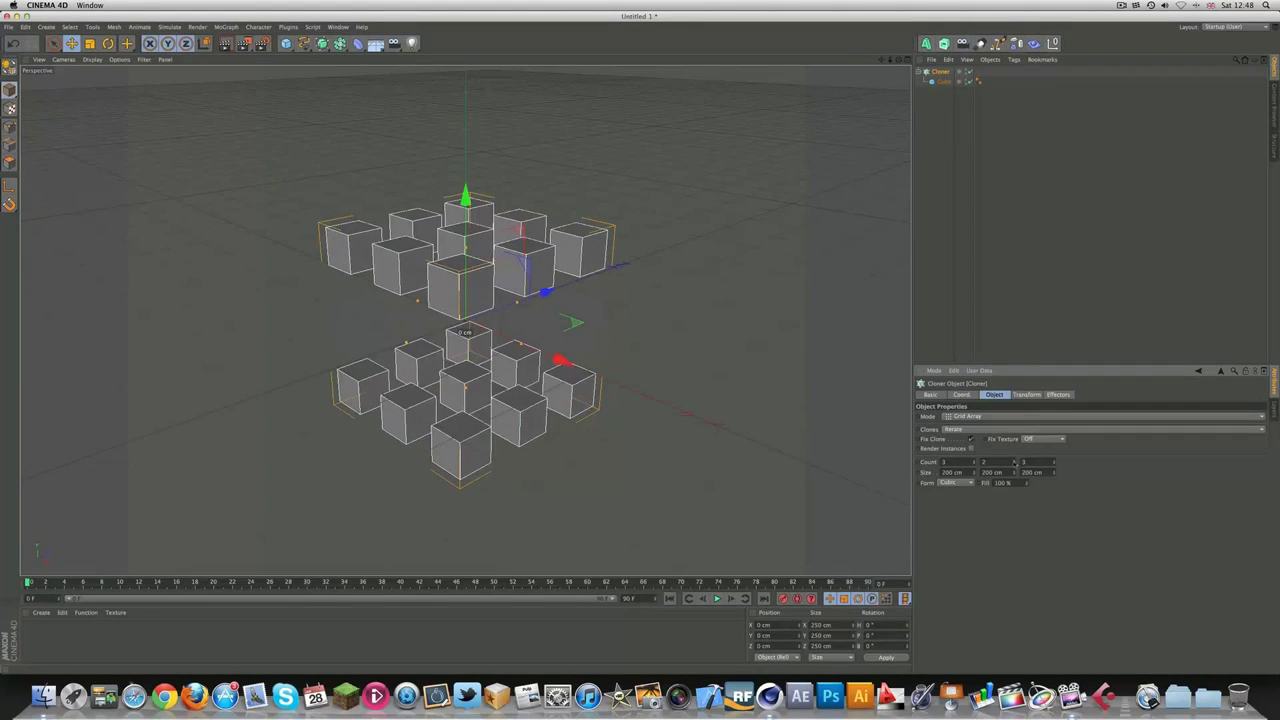
left_click(1053, 464)
left_click(1053, 464)
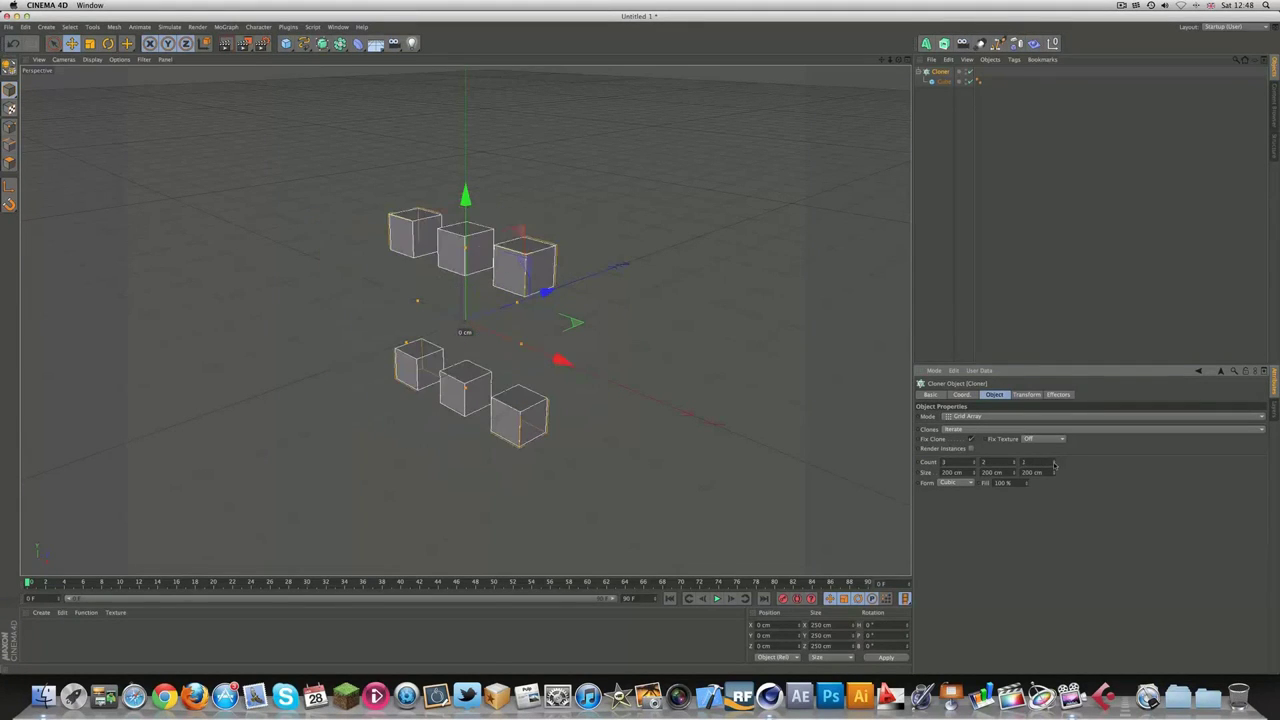
- Raise the grid array's Z count to 4 and reduce its Y size to 78 cm
mouse_move(1053, 462)
left_mouse_down()
mouse_move(1053, 440)
mouse_move(1053, 460)
left_mouse_up()
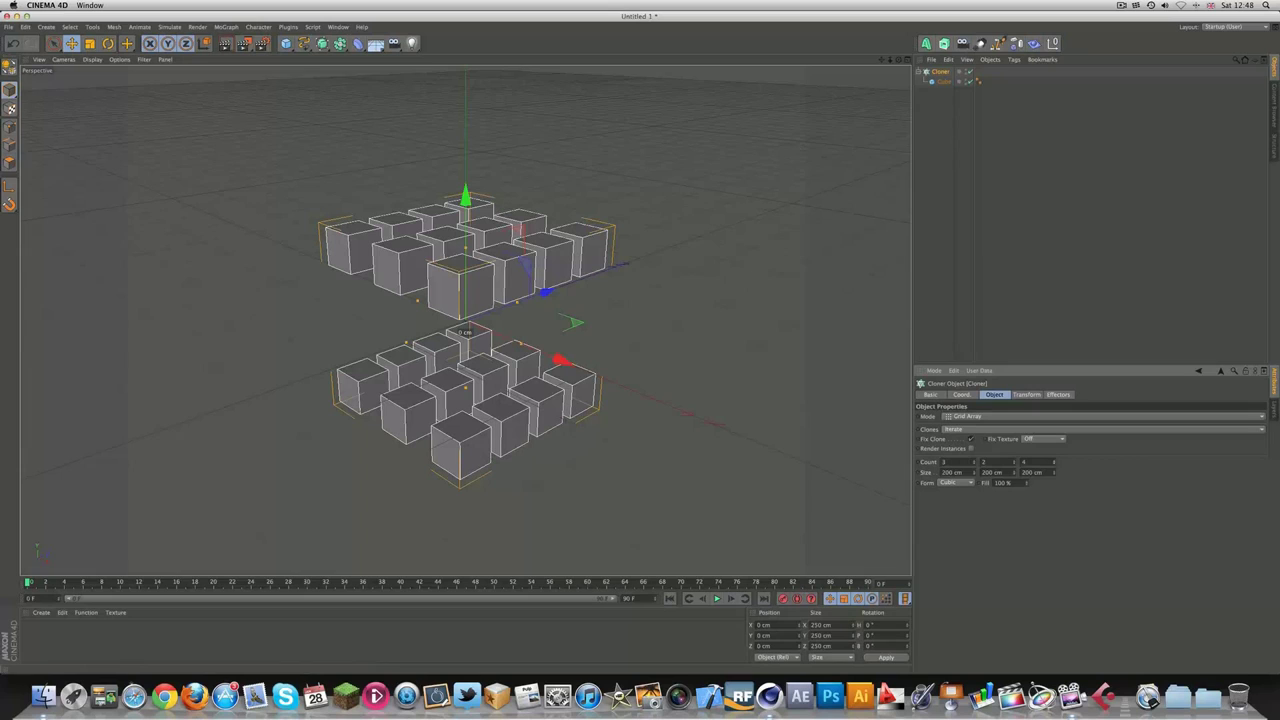
left_click_drag(1015, 472, 976, 472)
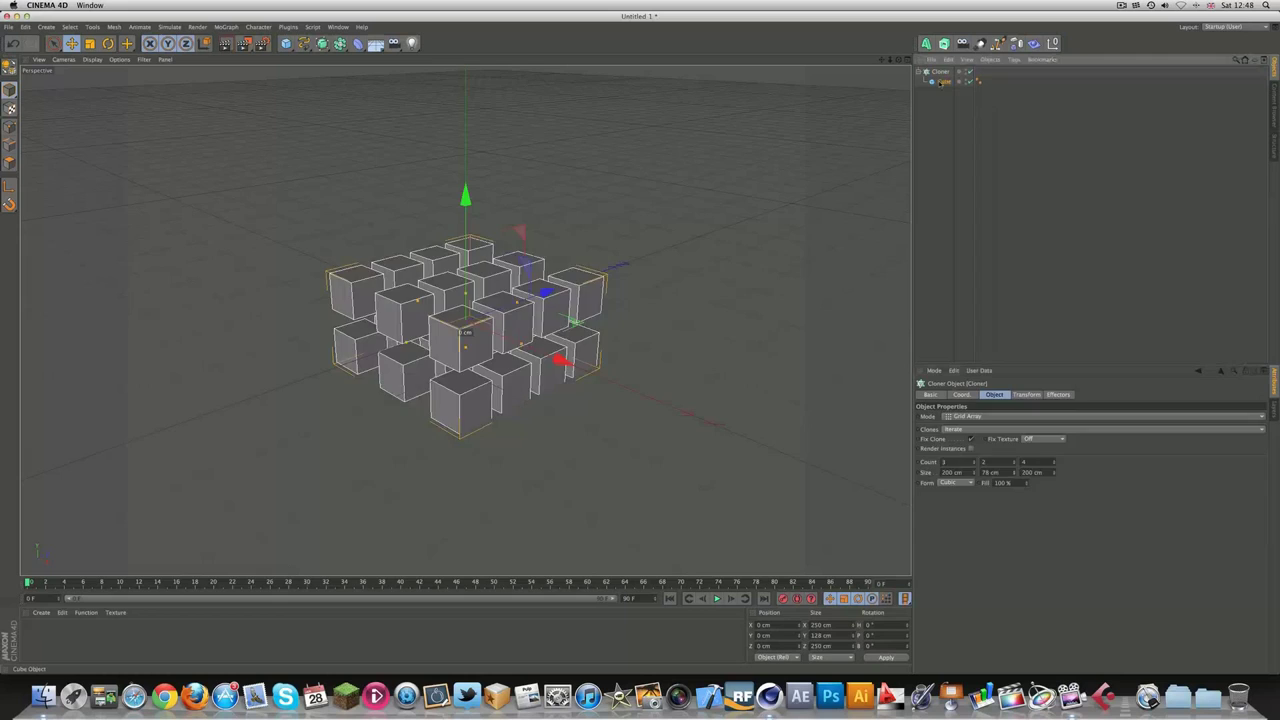
- Delete the cube from inside the Cloner
left_click(943, 81)
left_click(1124, 4)
left_click(1134, 26)
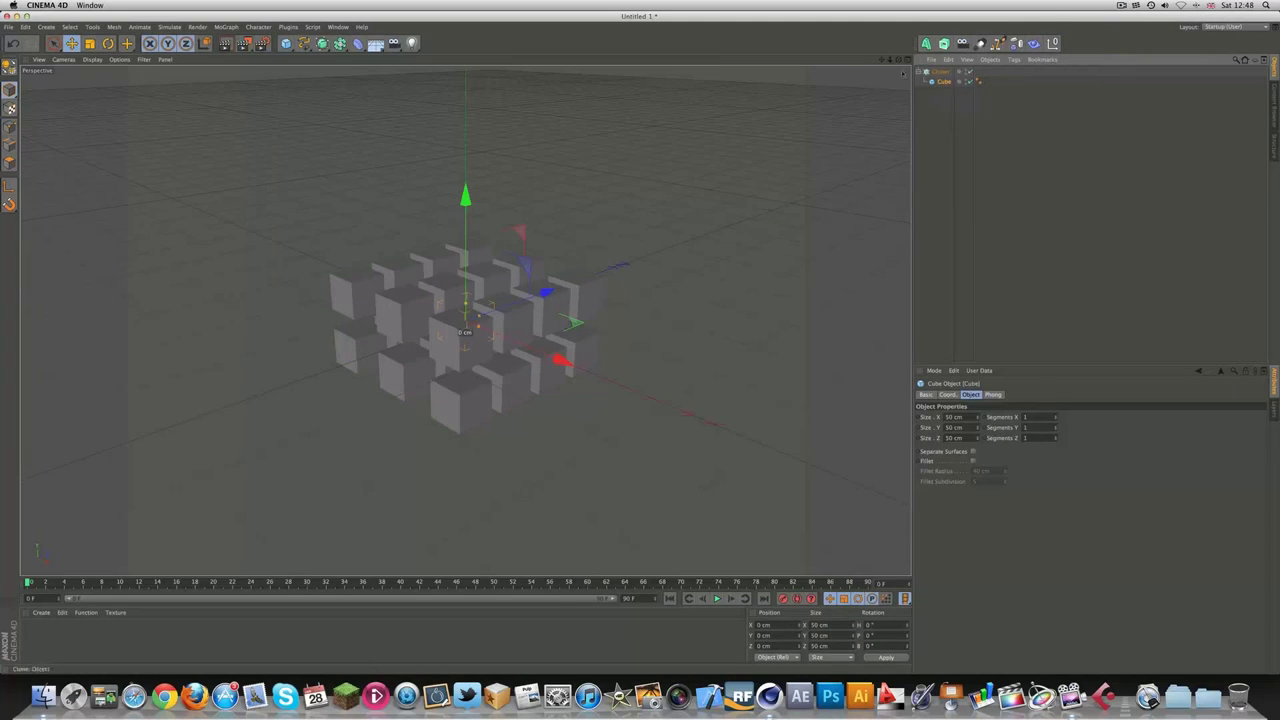
key("Delete")
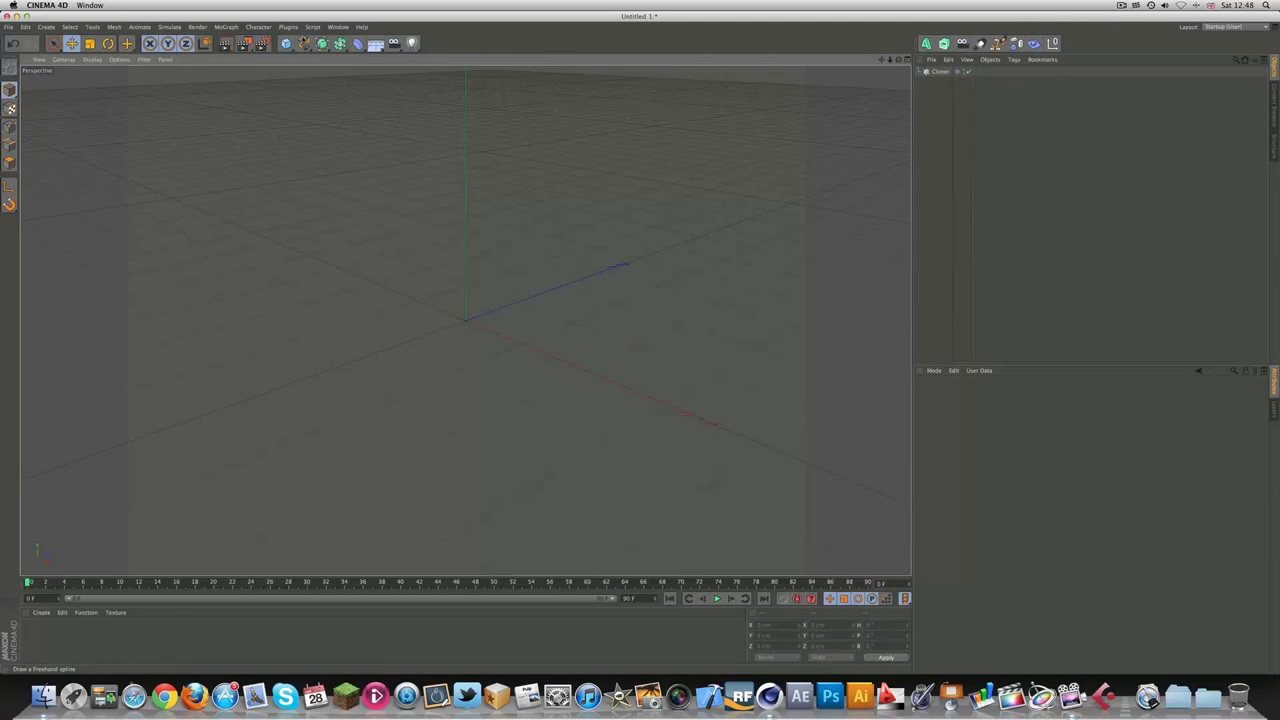
- Activate the Akima spline tool and display the Right view at full size
left_click_drag(303, 43, 440, 71)
middle_click(454, 70)
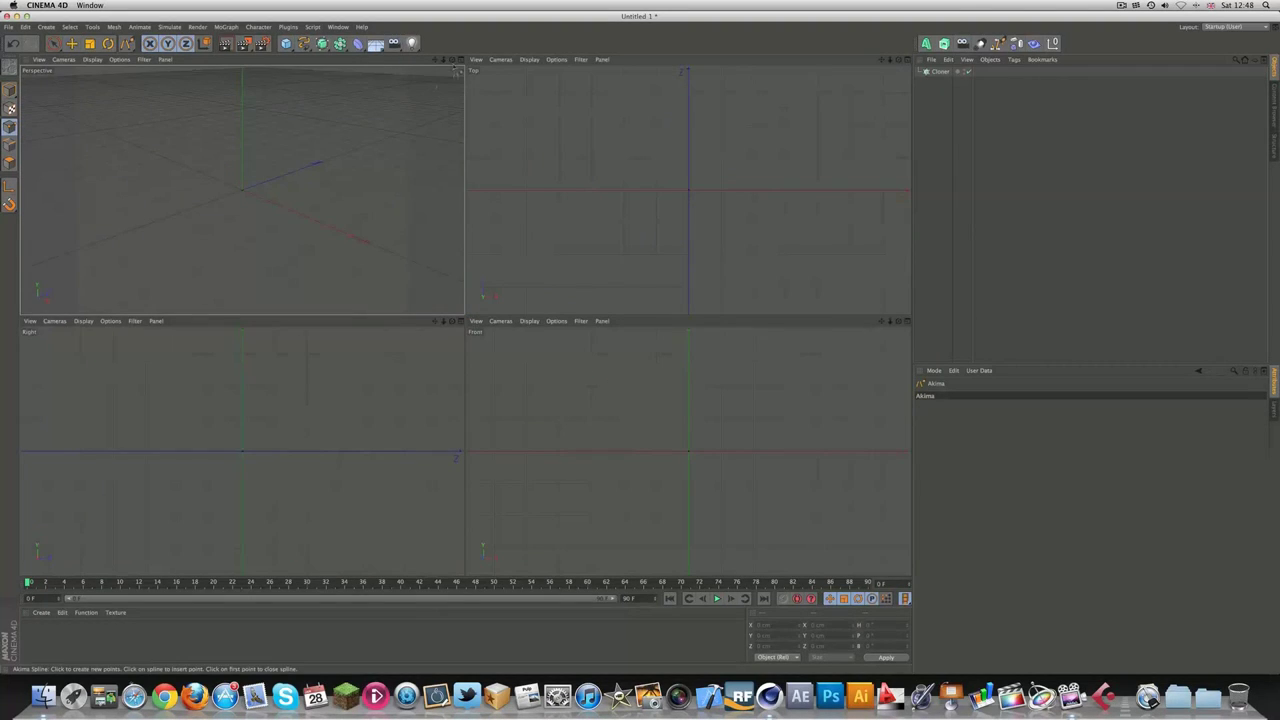
left_click(460, 59)
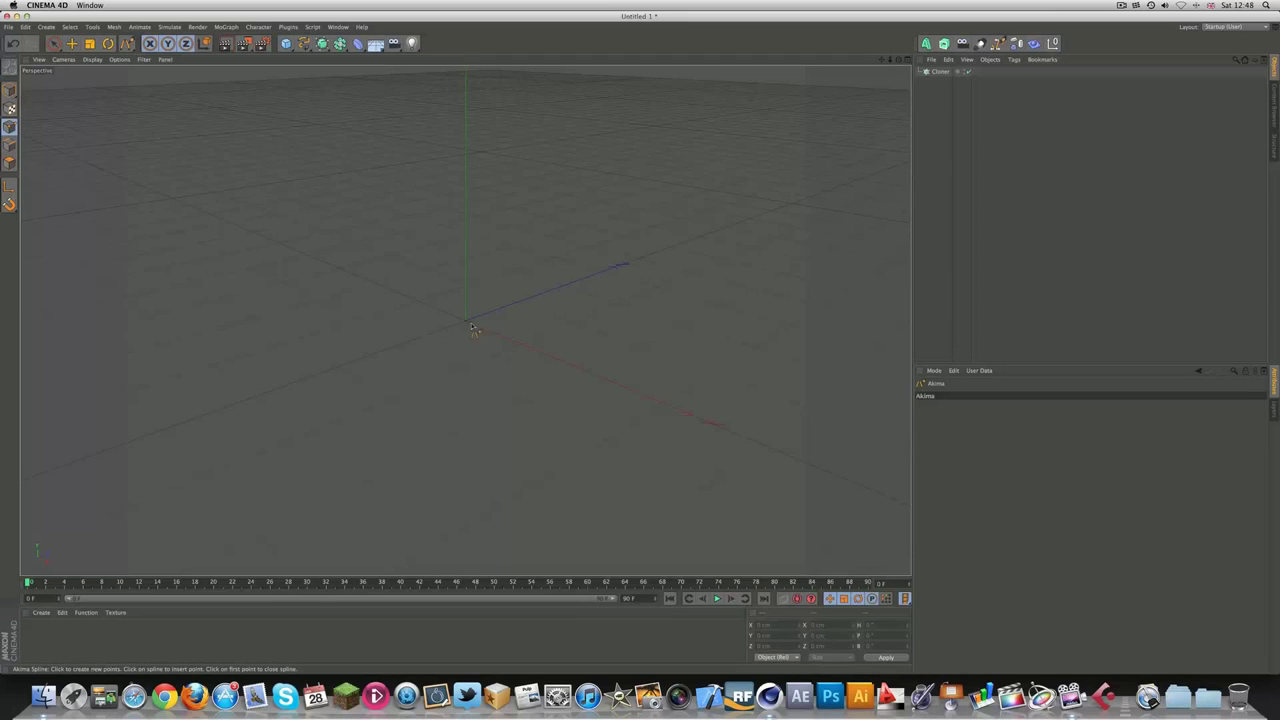
middle_click(506, 312)
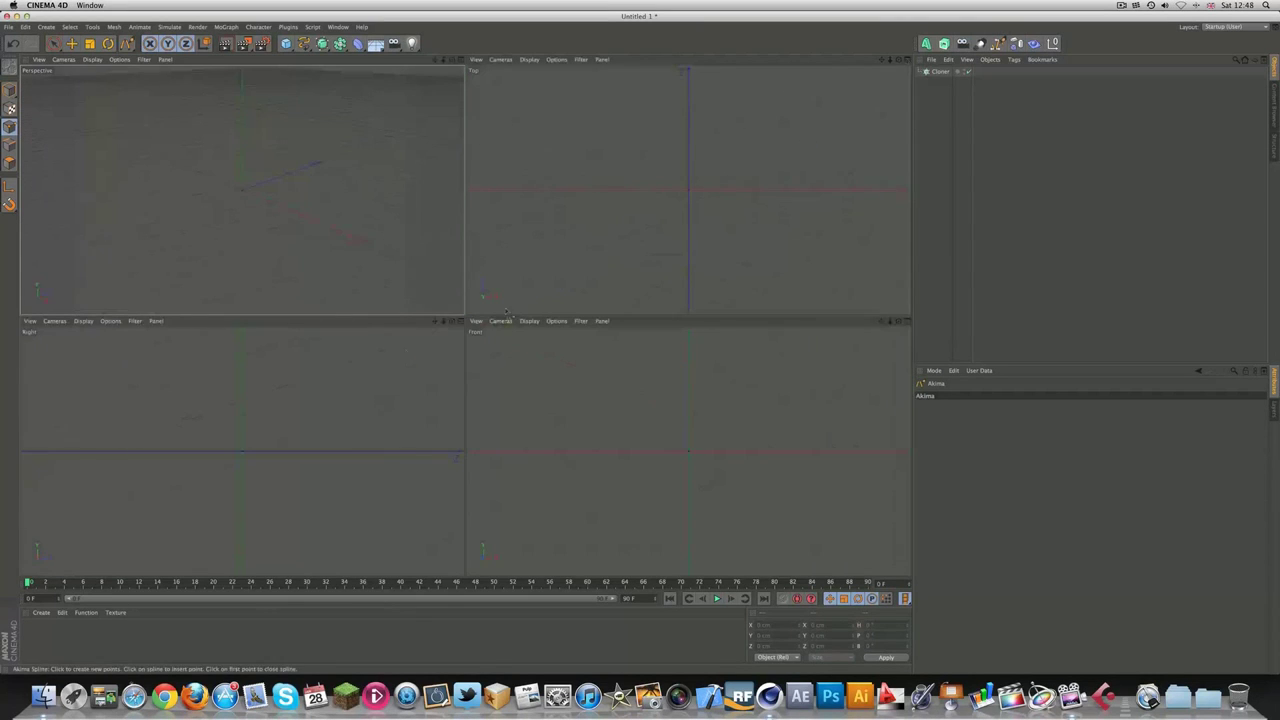
middle_click(456, 339)
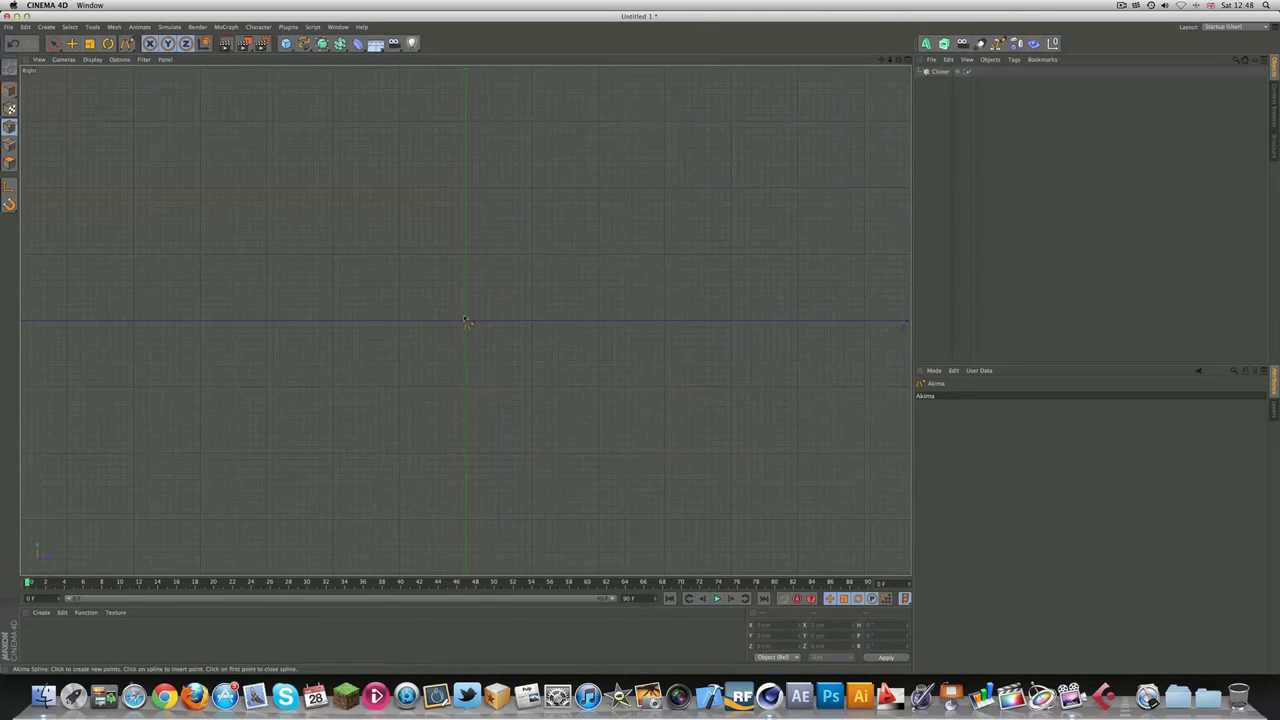
left_click(465, 321)
left_click(670, 216)
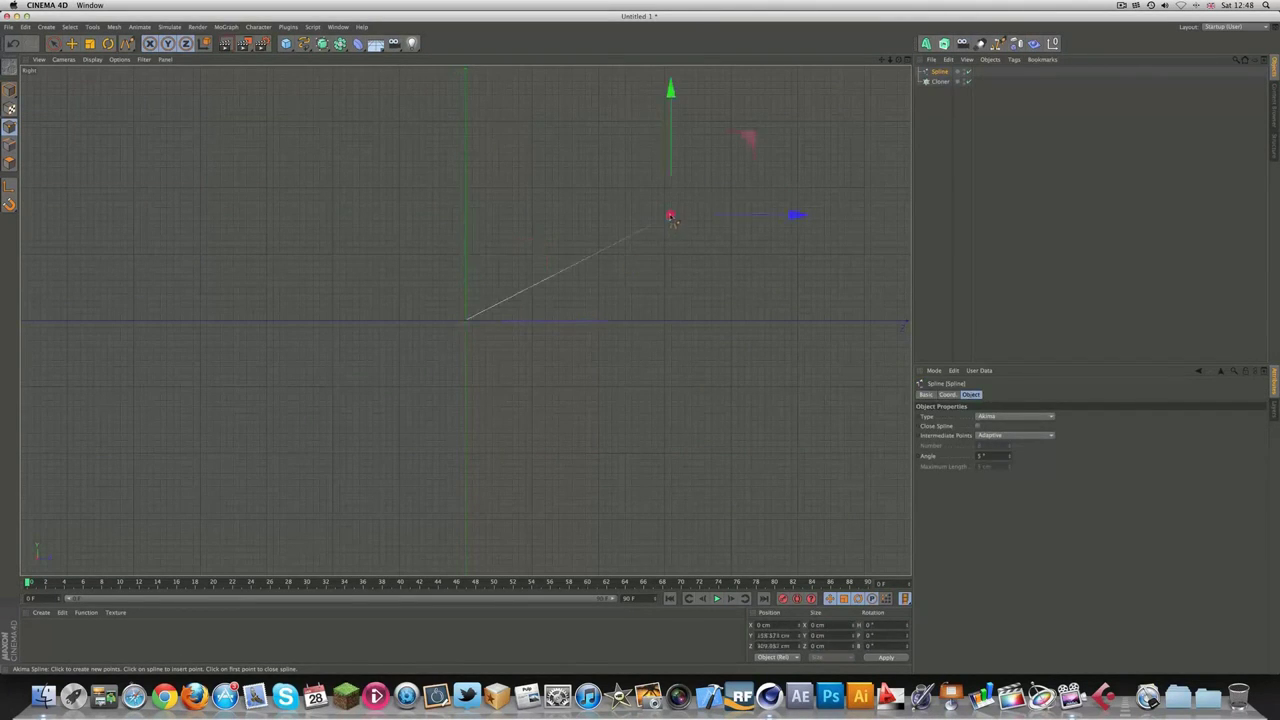
left_click(562, 96)
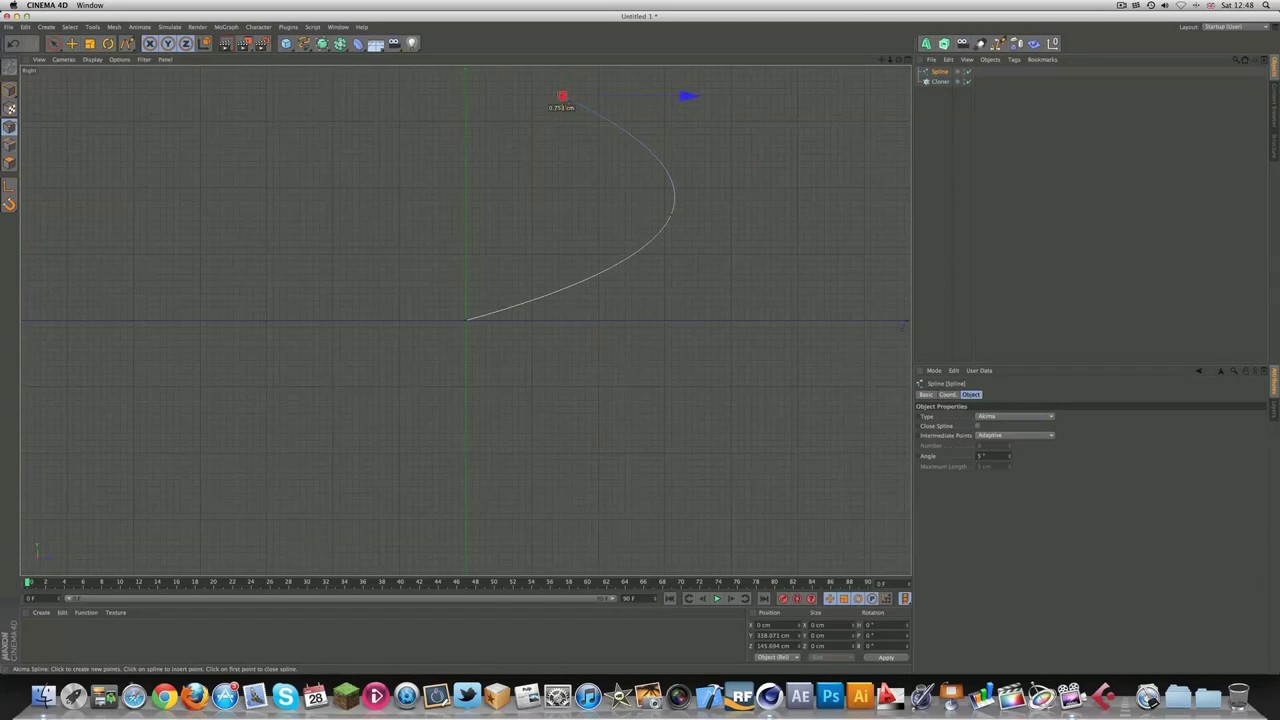
left_click(466, 323)
key("super+z")
left_click(458, 322)
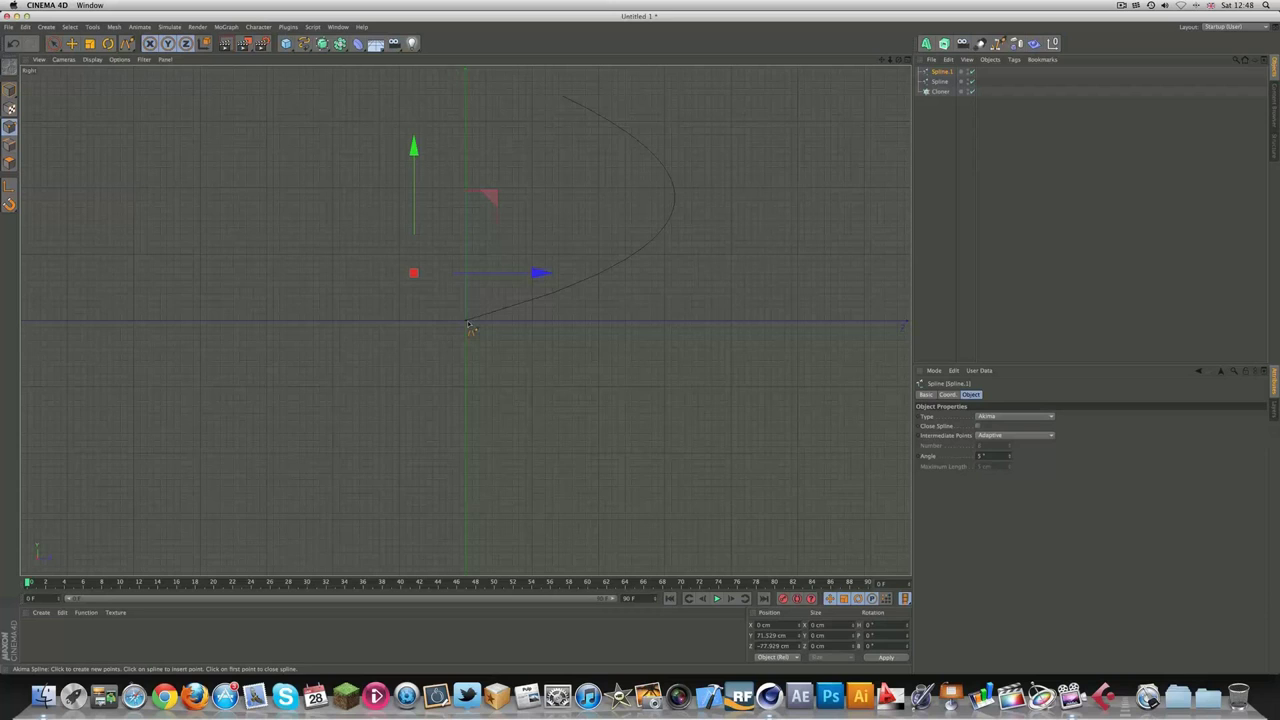
key("Delete")
left_click(941, 73)
key("Delete")
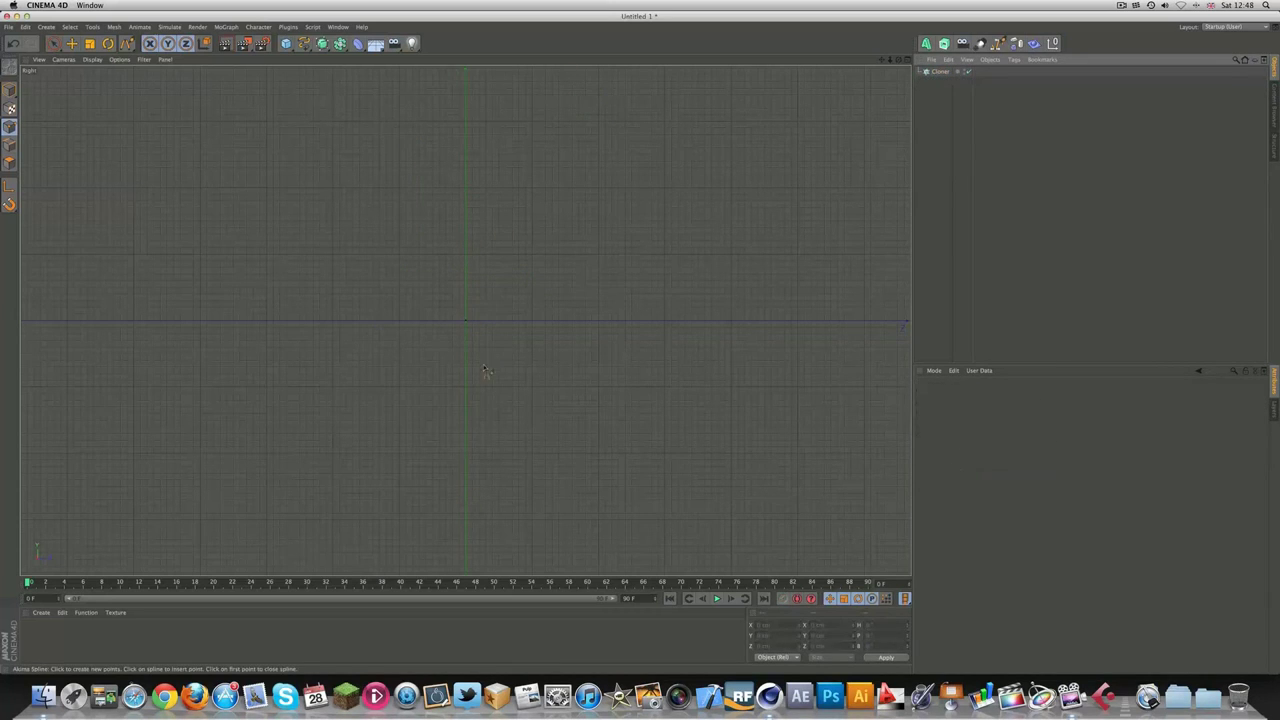
- Draw a closed, rounded triangular Akima spline starting and ending at the origin in the Right view, and return to the full Perspective view
left_click(467, 322)
left_click(665, 219)
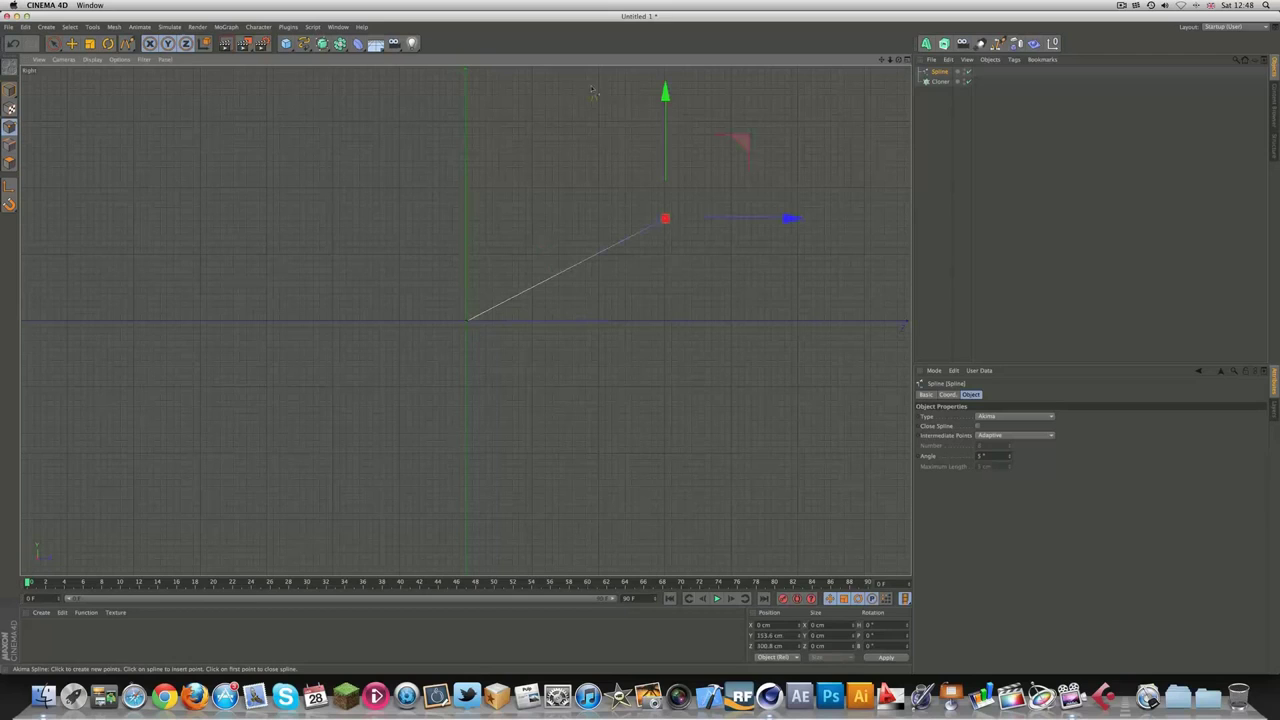
left_click(494, 72)
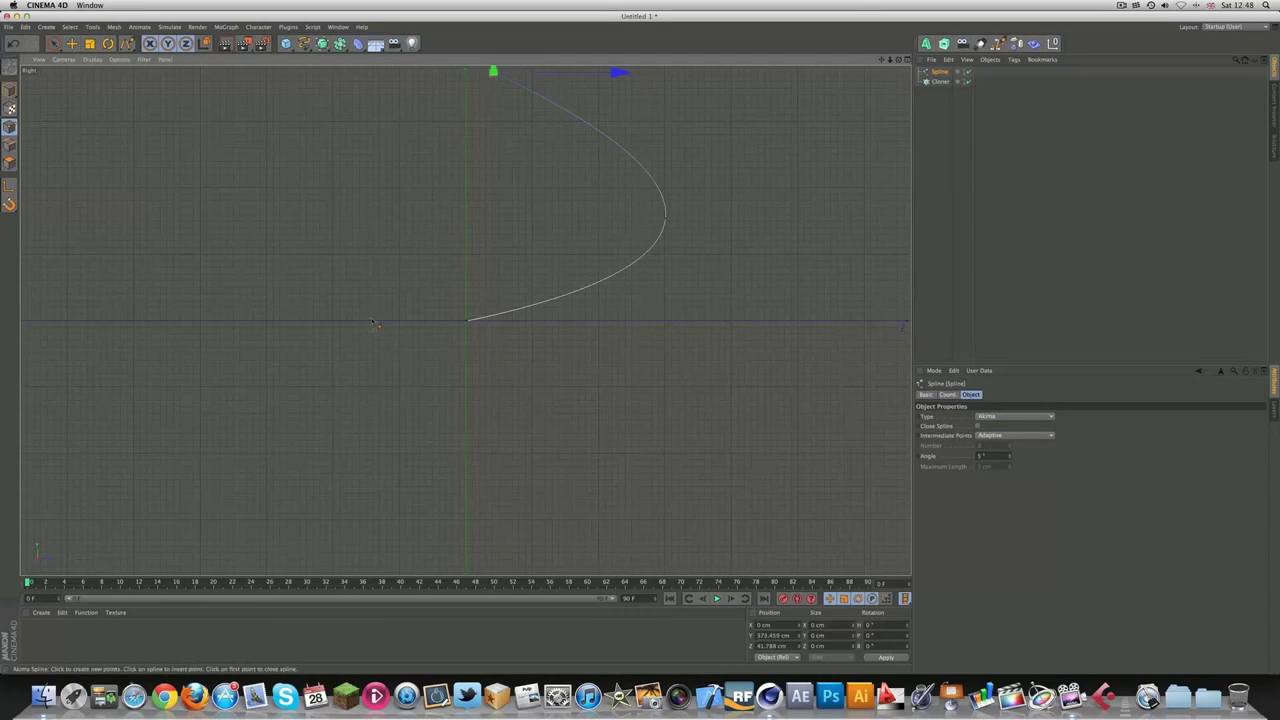
left_click(347, 275)
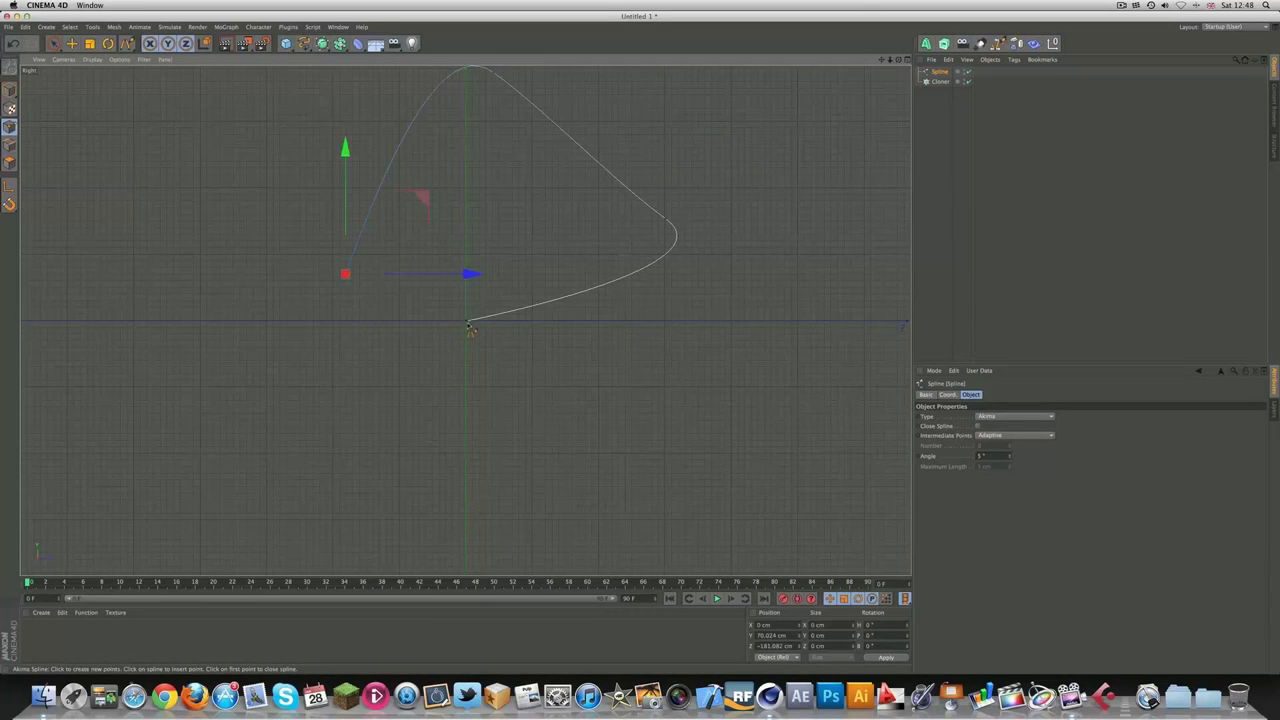
left_click(467, 321)
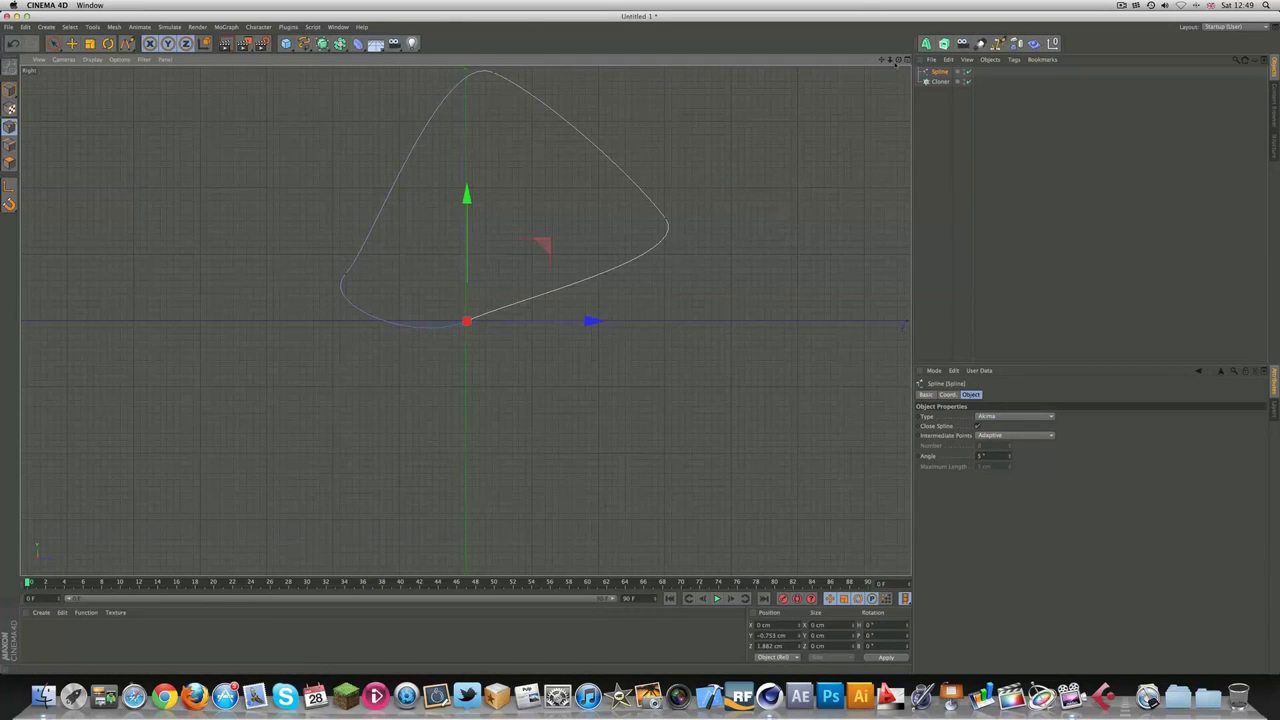
left_click(906, 60)
left_click(459, 62)
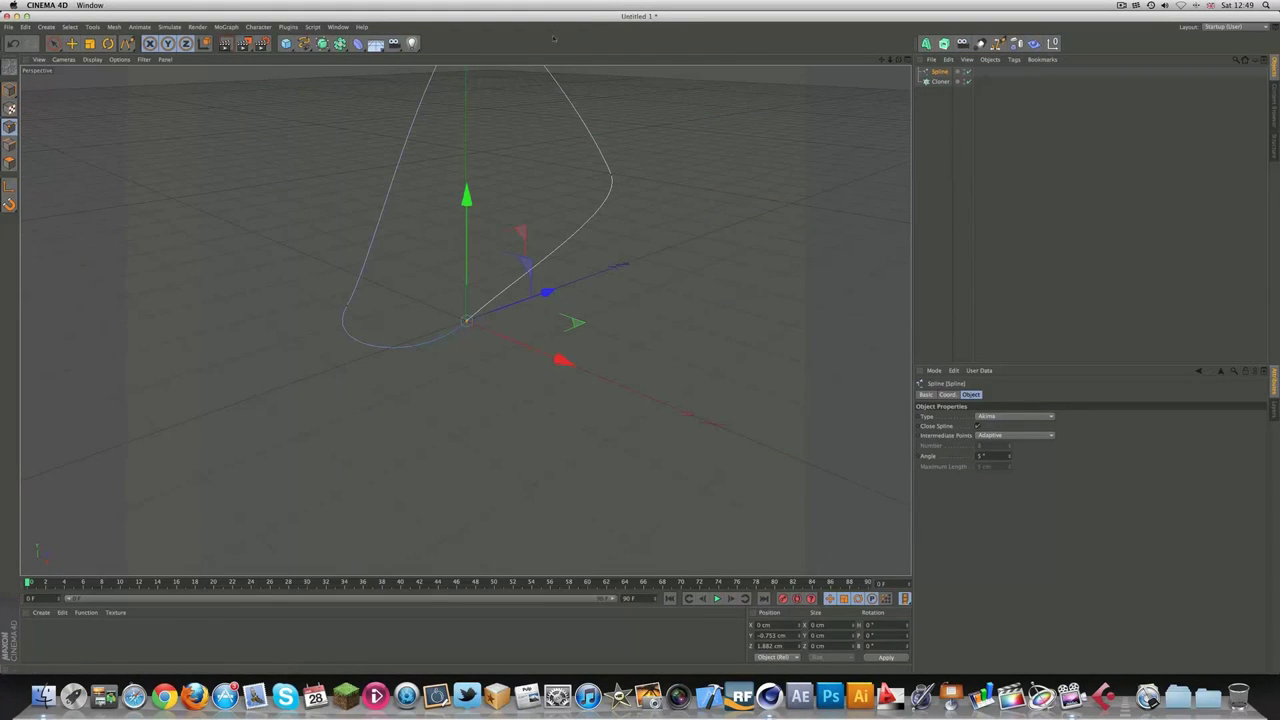
- Add Extrude NURBS and Sweep NURBS objects, nesting the spline under Extrude NURBS and the Extrude NURBS inside the Cloner
left_click_drag(321, 43, 376, 91)
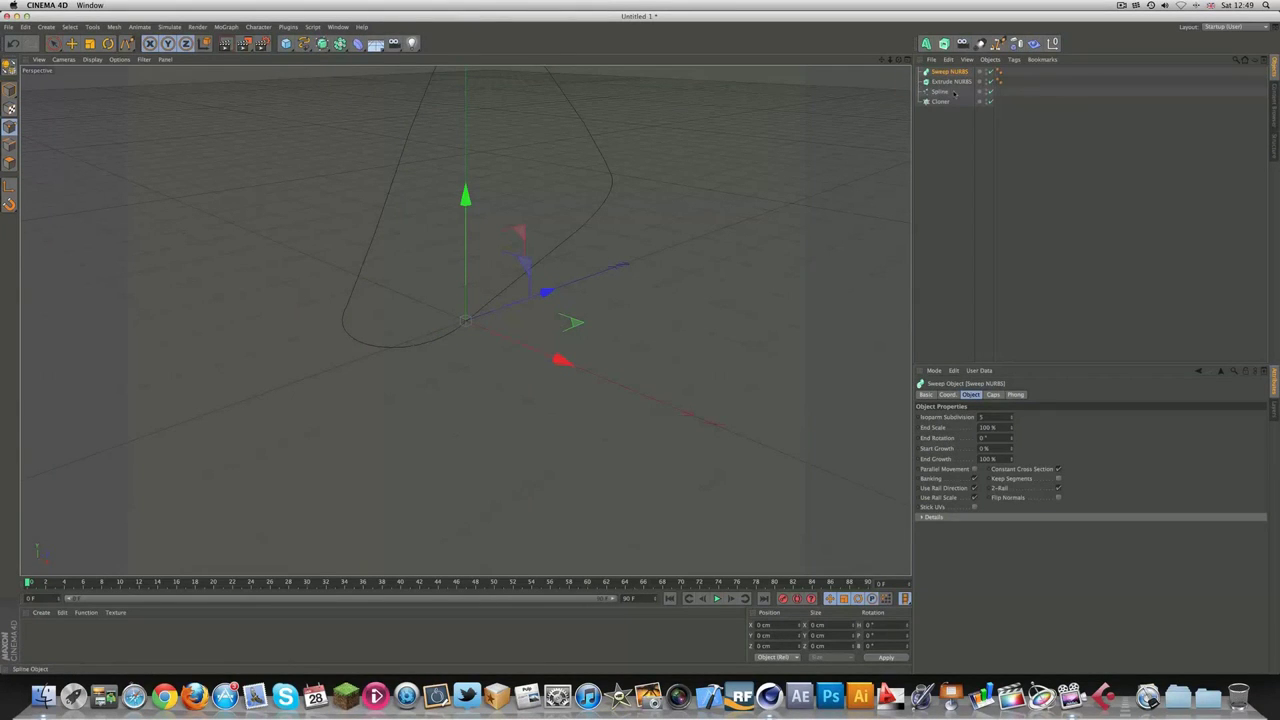
mouse_move(950, 96)
left_mouse_down()
mouse_move(950, 83)
mouse_move(942, 104)
left_mouse_up()
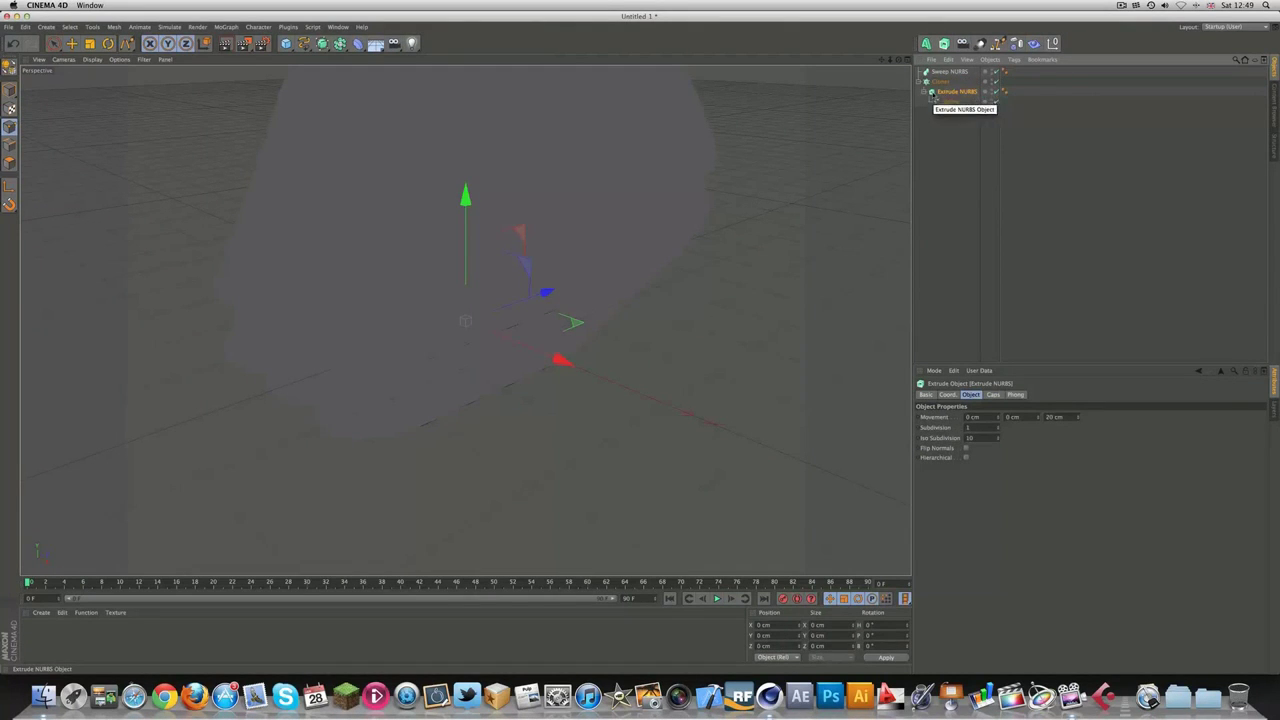
left_click_drag(900, 60, 876, 66)
- Switch the Cloner to Radial mode and render the ring of extruded shapes in the viewport
left_click(940, 81)
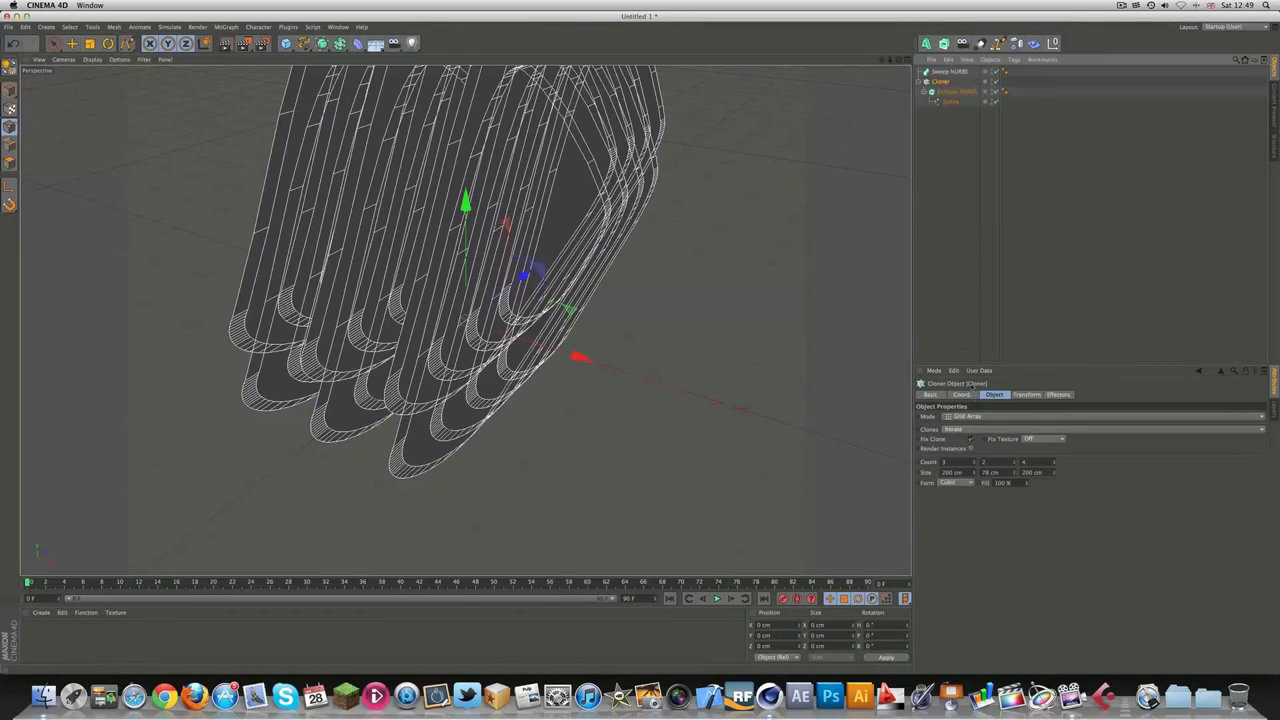
left_click(972, 416)
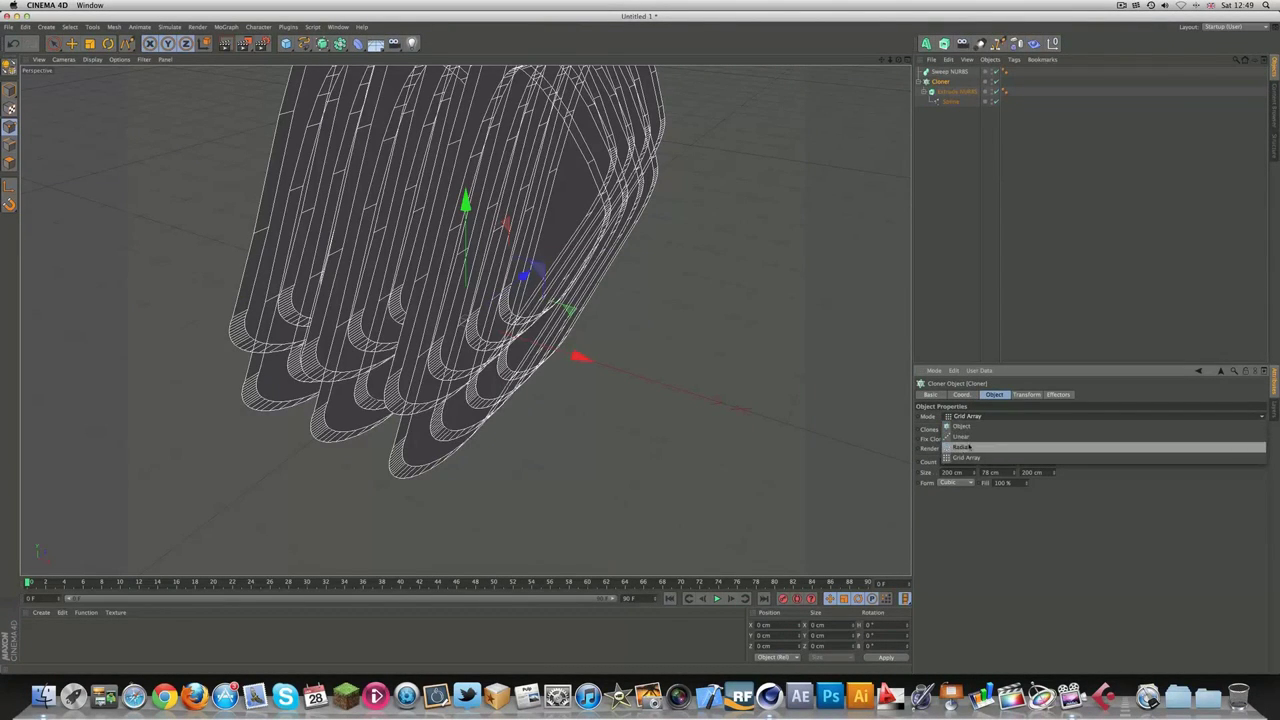
left_click(969, 449)
mouse_move(889, 60)
left_mouse_down()
mouse_move(855, 62)
mouse_move(890, 60)
mouse_move(916, 84)
mouse_move(884, 58)
mouse_move(924, 58)
mouse_move(910, 68)
left_mouse_up()
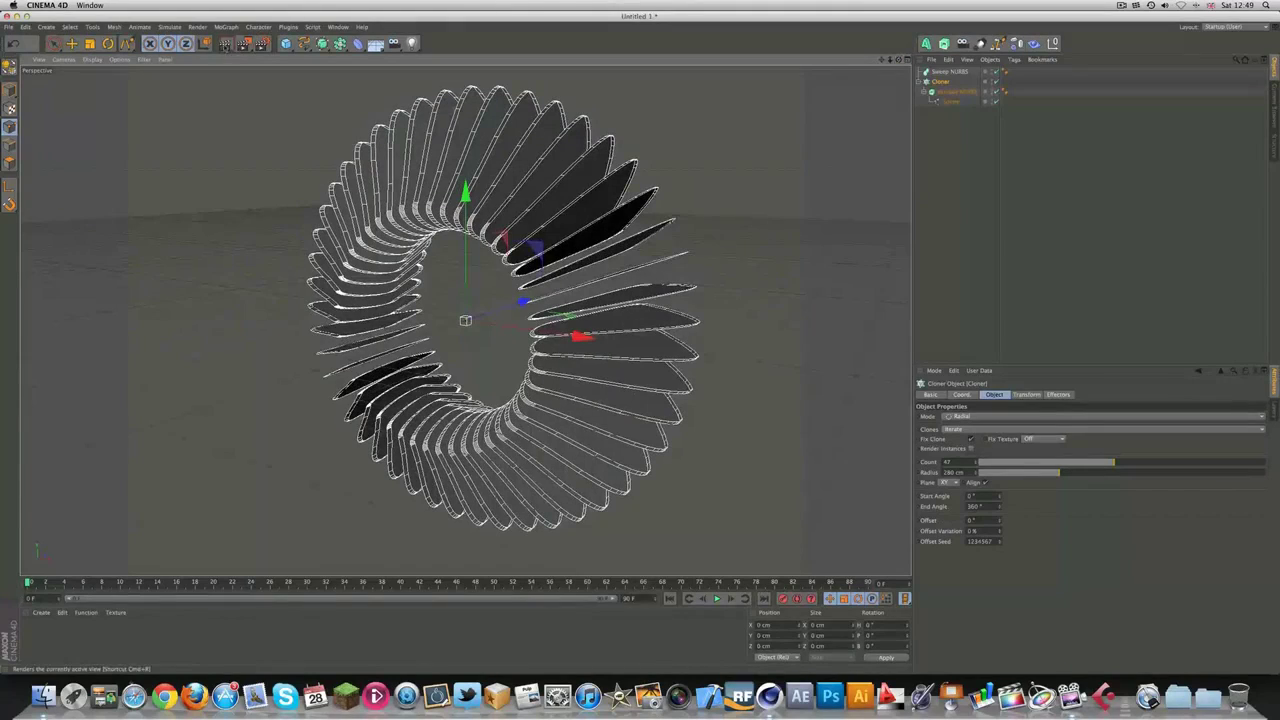
left_click(225, 43)
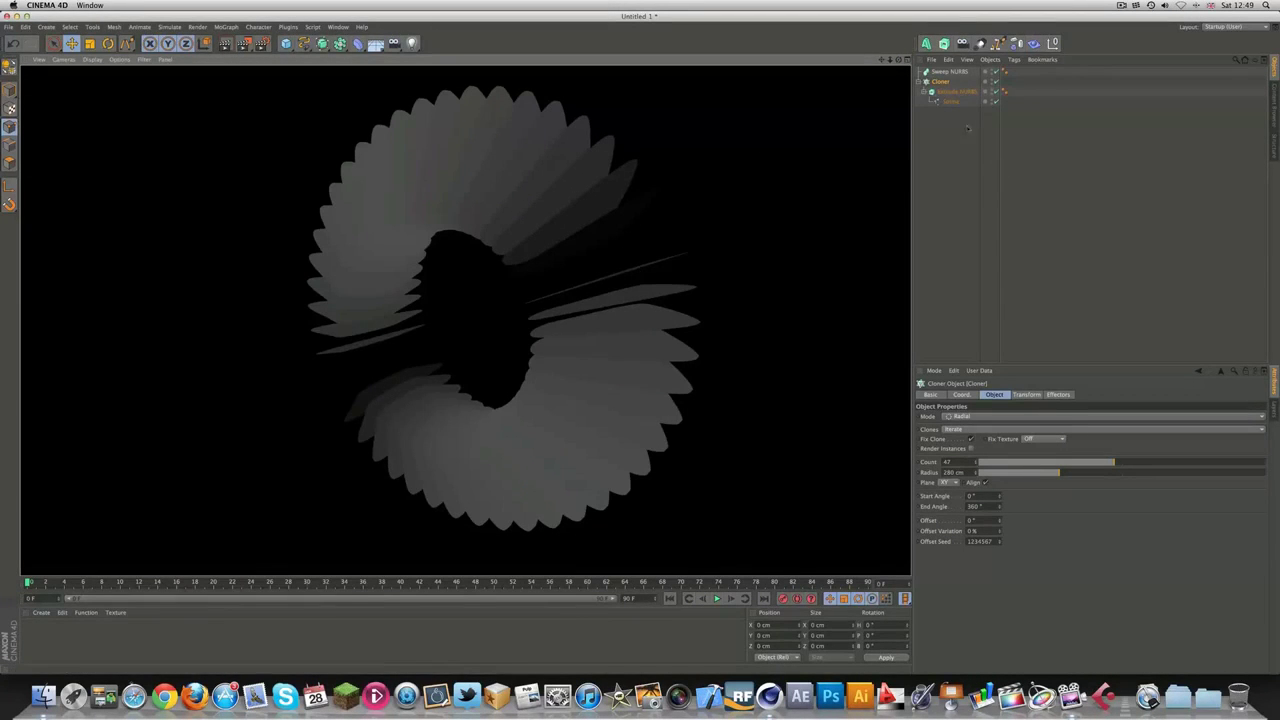
- Try a different Z movement on the Extrude NURBS and inspect the ring from other angles
left_click(955, 91)
left_click_drag(898, 59, 590, 100)
left_click_drag(465, 320, 465, 320, "alt")
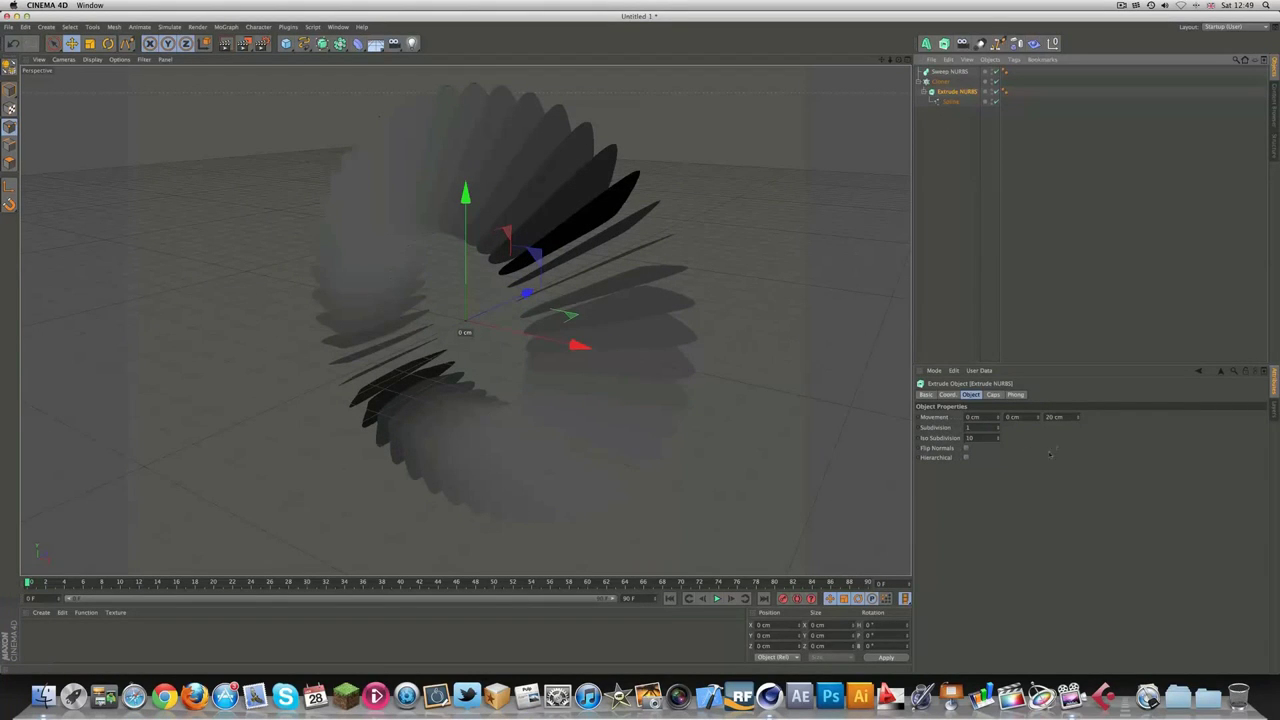
left_click_drag(1077, 417, 997, 409)
mouse_move(898, 59)
left_mouse_down()
mouse_move(1077, 55)
mouse_move(890, 57)
mouse_move(949, 62)
left_mouse_up()
left_click_drag(464, 320, 464, 320, "alt")
- Take the spline out of the Extrude NURBS, delete that object, and nest the spline under Sweep NURBS inside the Cloner
mouse_move(950, 101)
left_mouse_down()
mouse_move(943, 130)
mouse_move(943, 98)
left_mouse_up()
key("Delete")
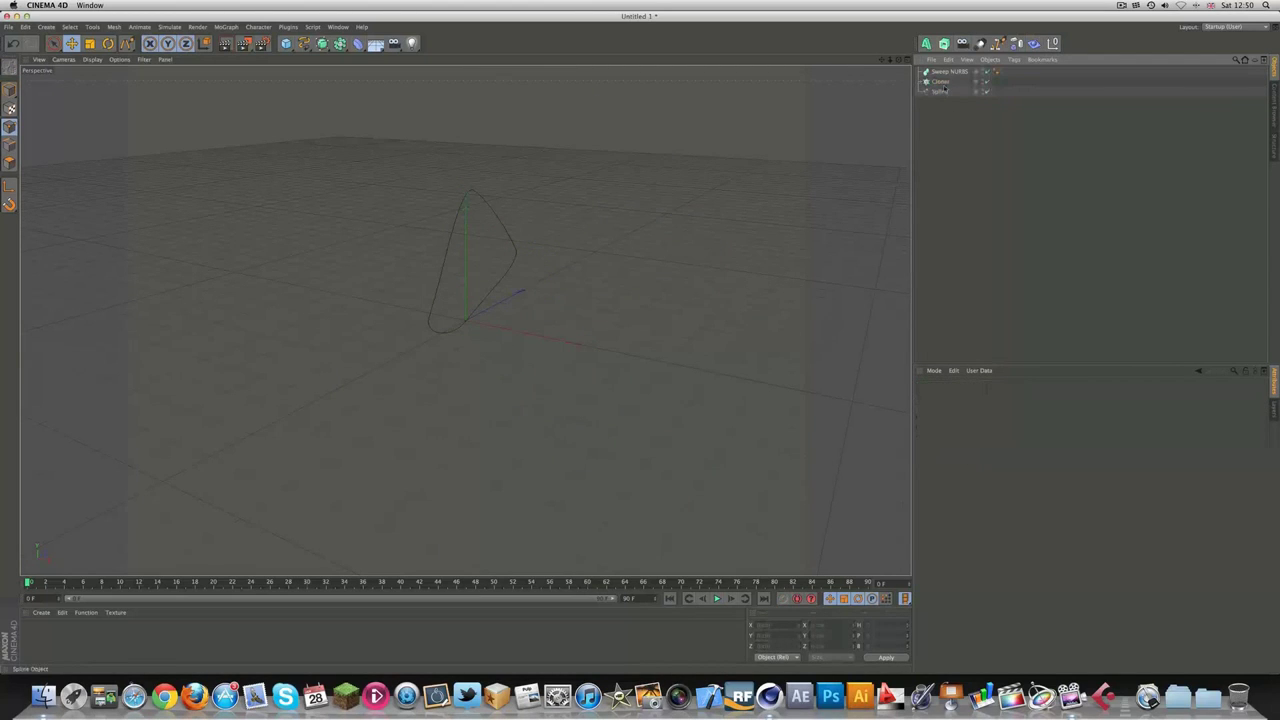
mouse_move(942, 85)
left_mouse_down()
mouse_move(950, 73)
mouse_move(944, 93)
left_mouse_up()
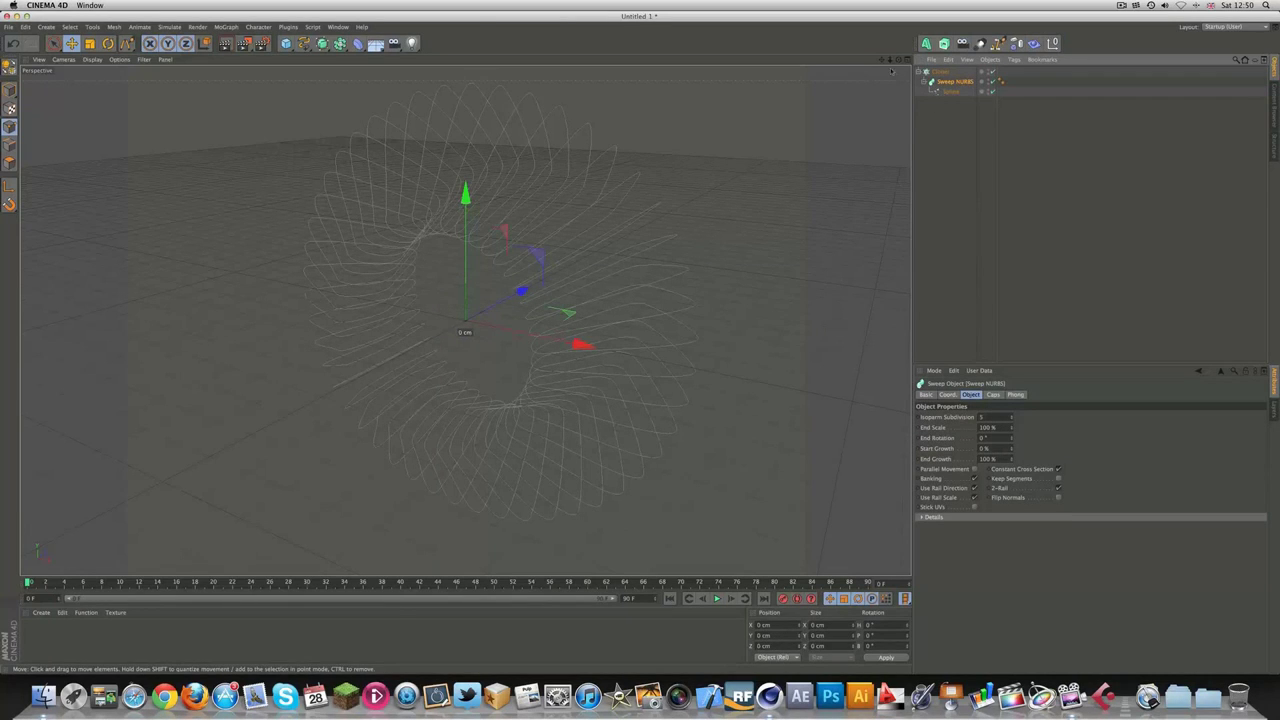
- Examine the ring of sweep splines from several angles, test-render the view, and check the Spline and Sweep NURBS properties
left_click_drag(700, 225, 589, 163, "alt")
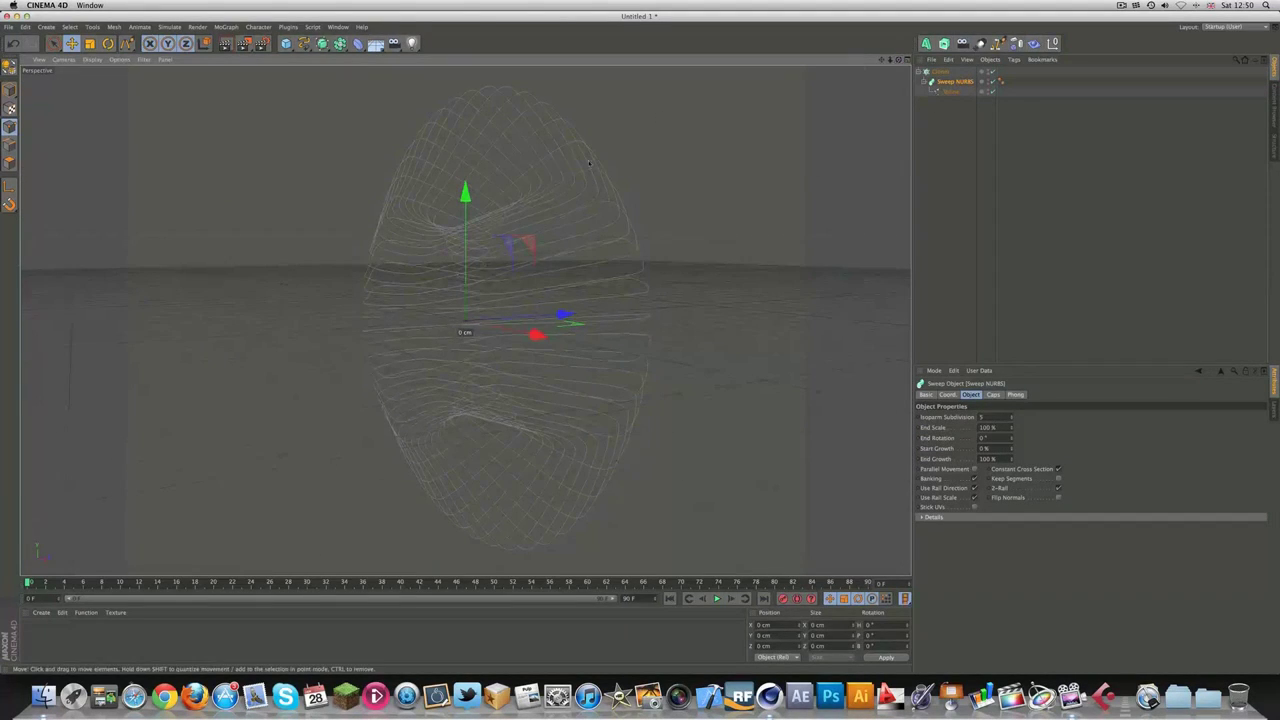
left_click_drag(899, 60, 995, 105)
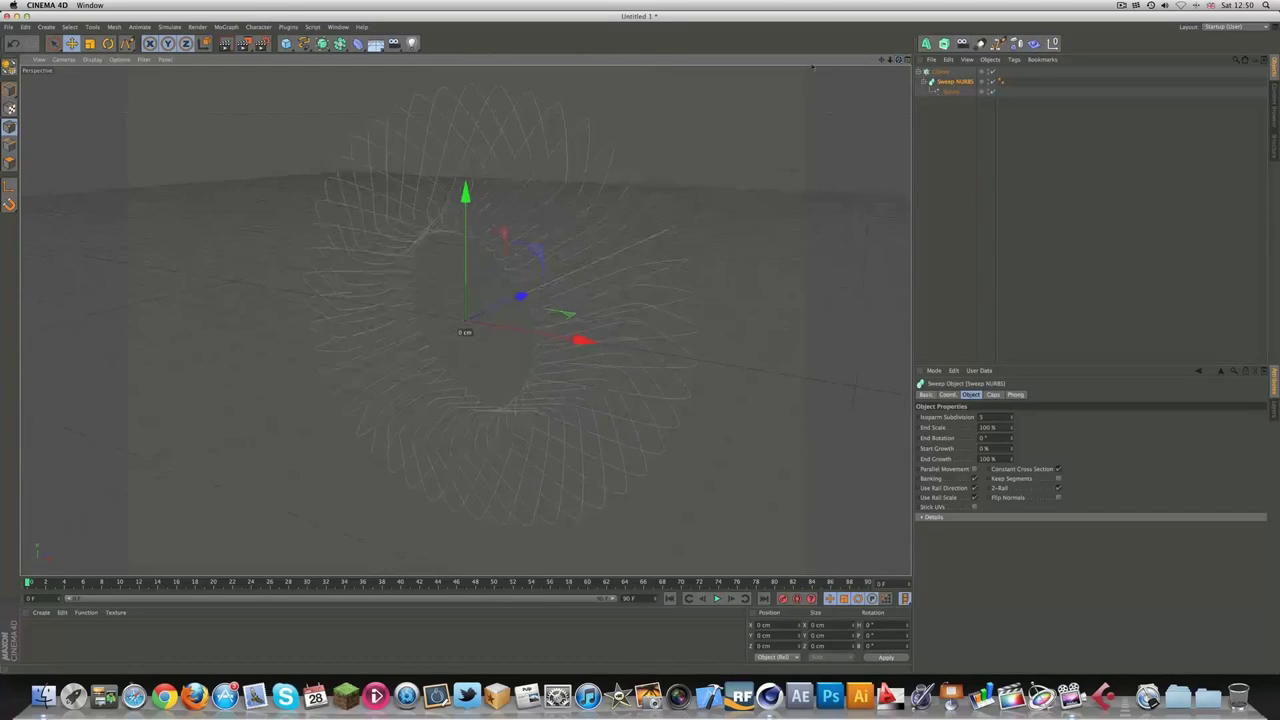
left_click(226, 43)
left_click(378, 162)
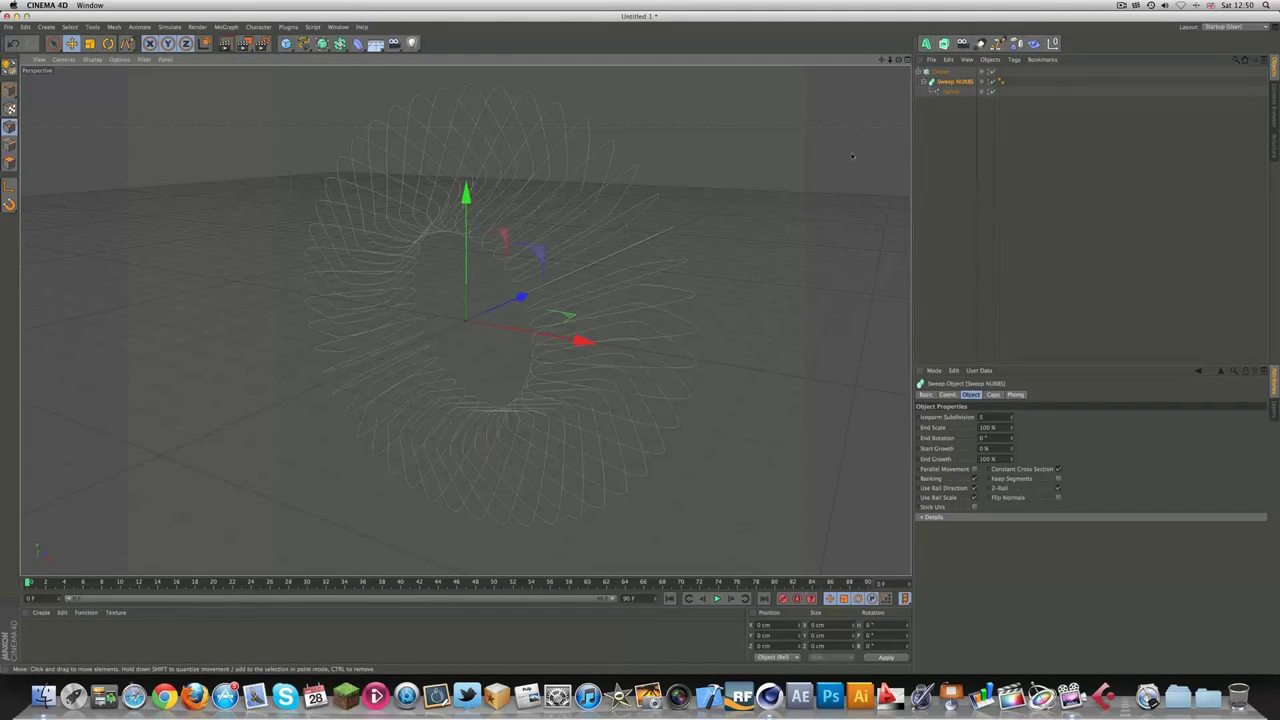
left_click_drag(889, 60, 530, 175)
left_click(946, 91)
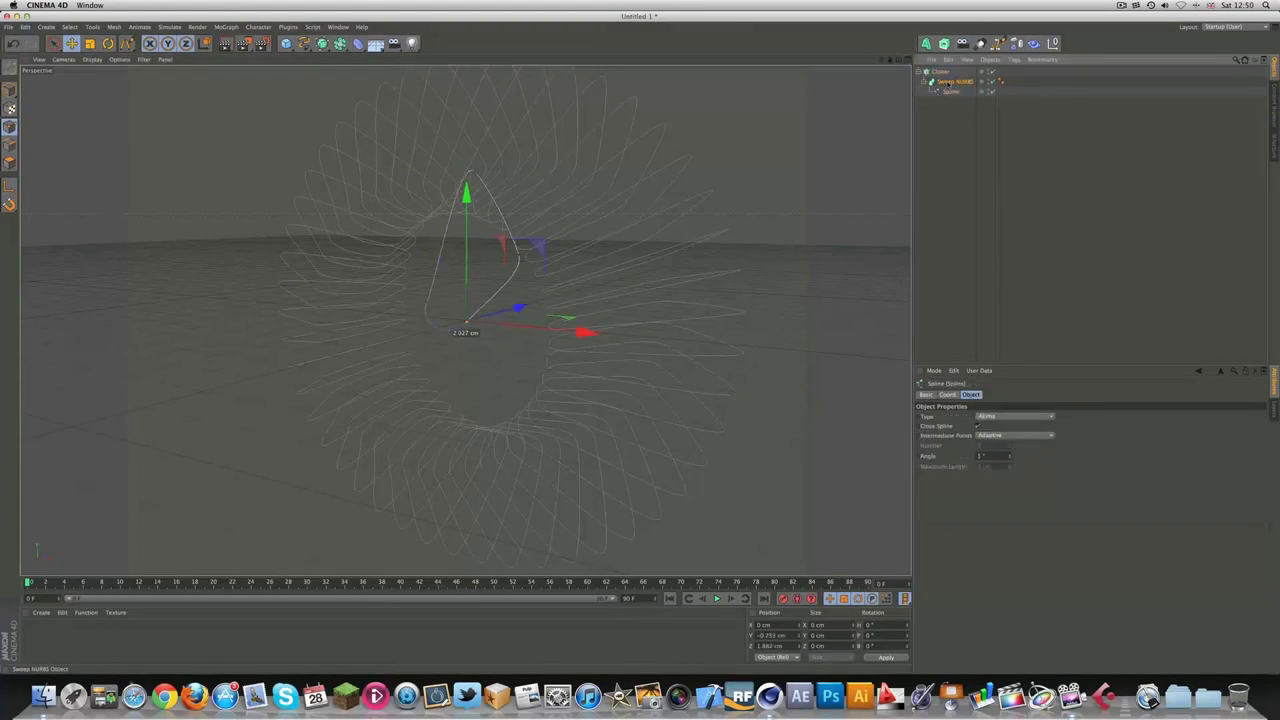
left_click(946, 82)
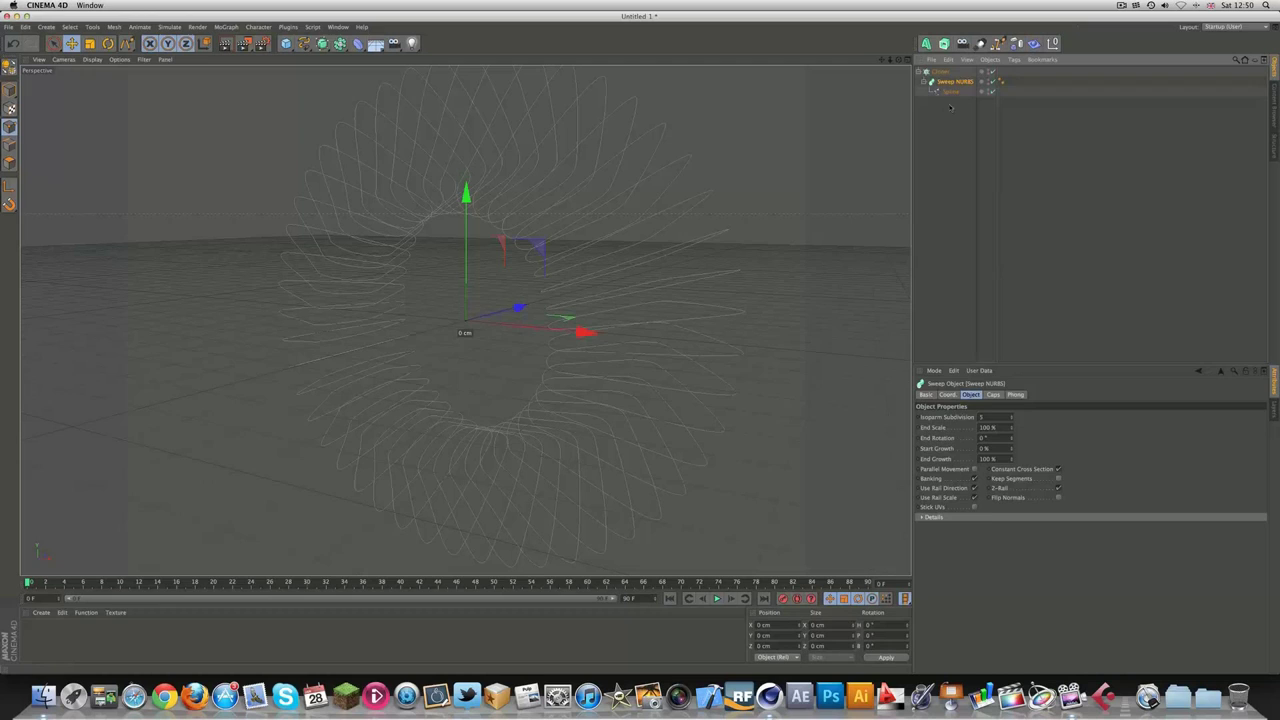
- Review the Cloner's available Fix Texture options
left_click(940, 72)
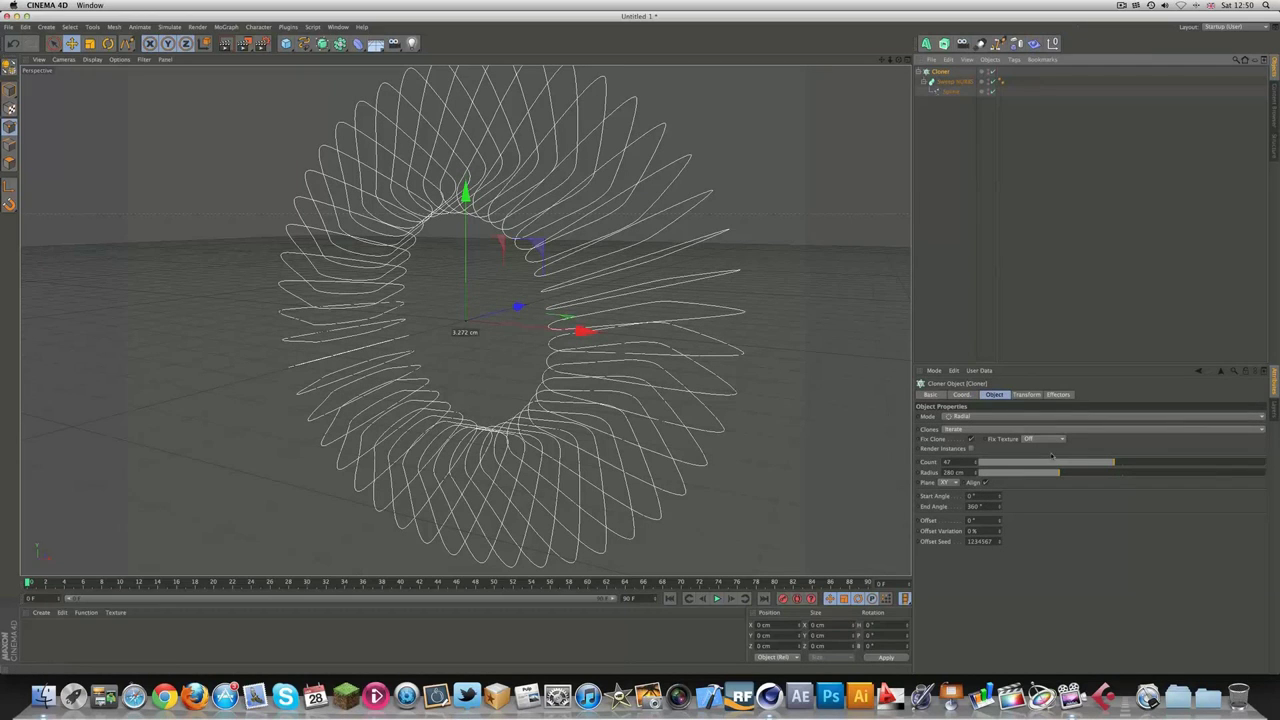
left_click(1050, 438)
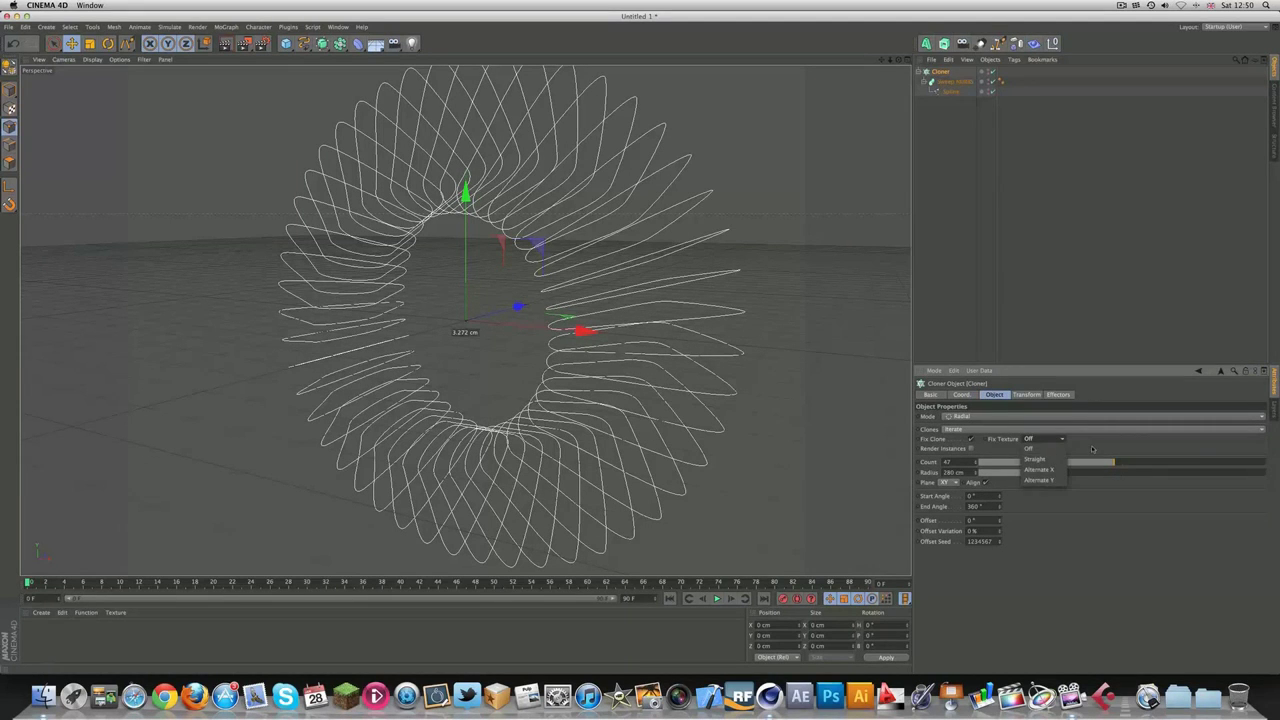
left_click(1092, 449)
- Try the Cloner's Linear and Grid Array modes on the spline, and return it to Radial
left_click(996, 416)
left_click(989, 438)
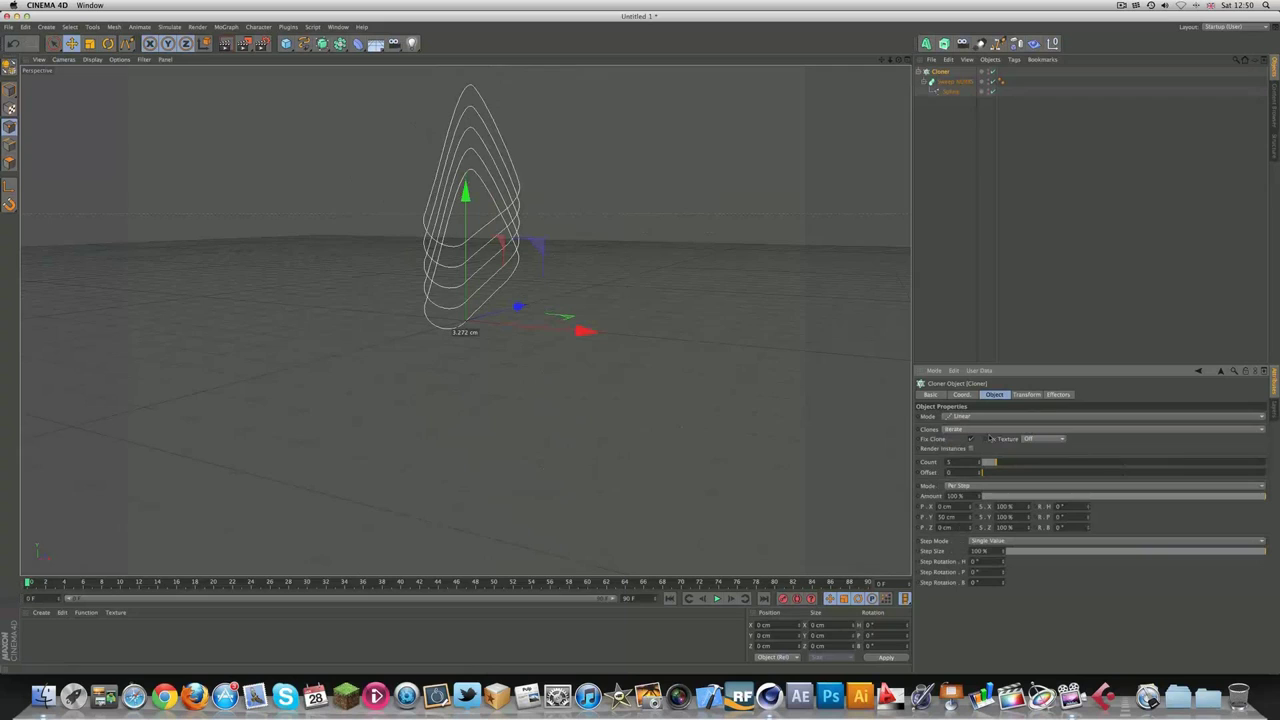
left_click(983, 428)
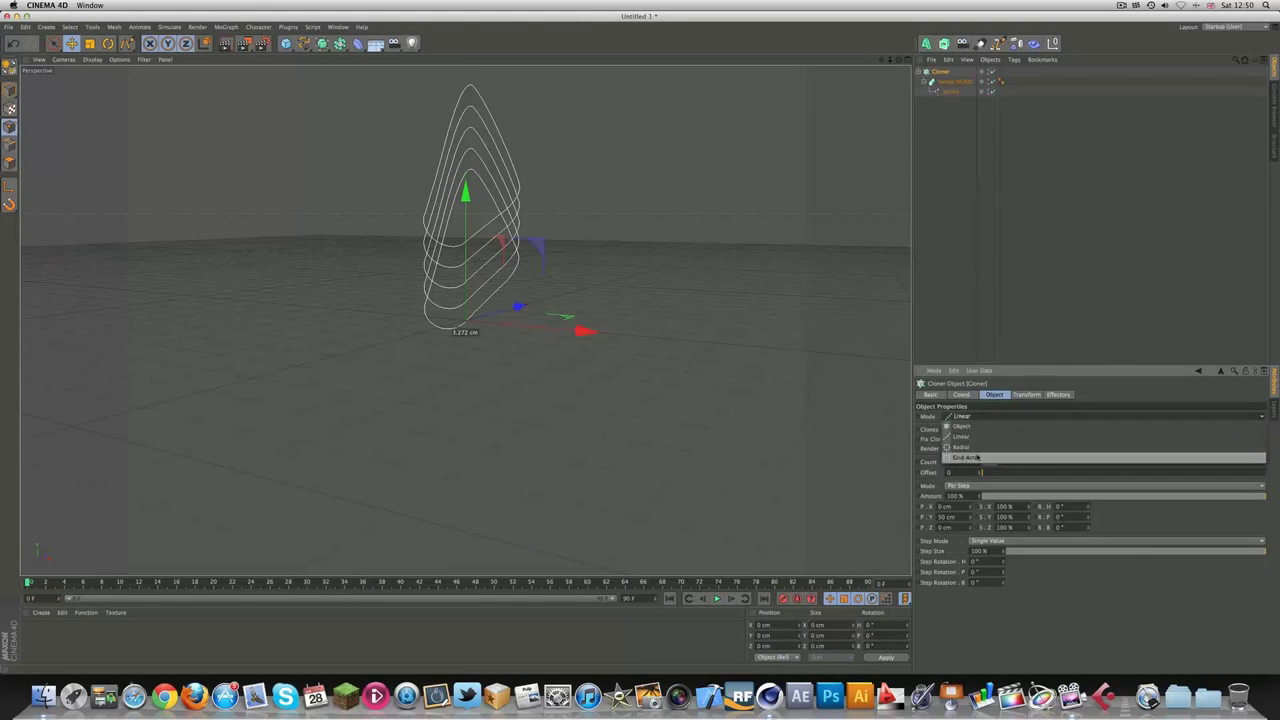
left_click(975, 453)
left_click(983, 416)
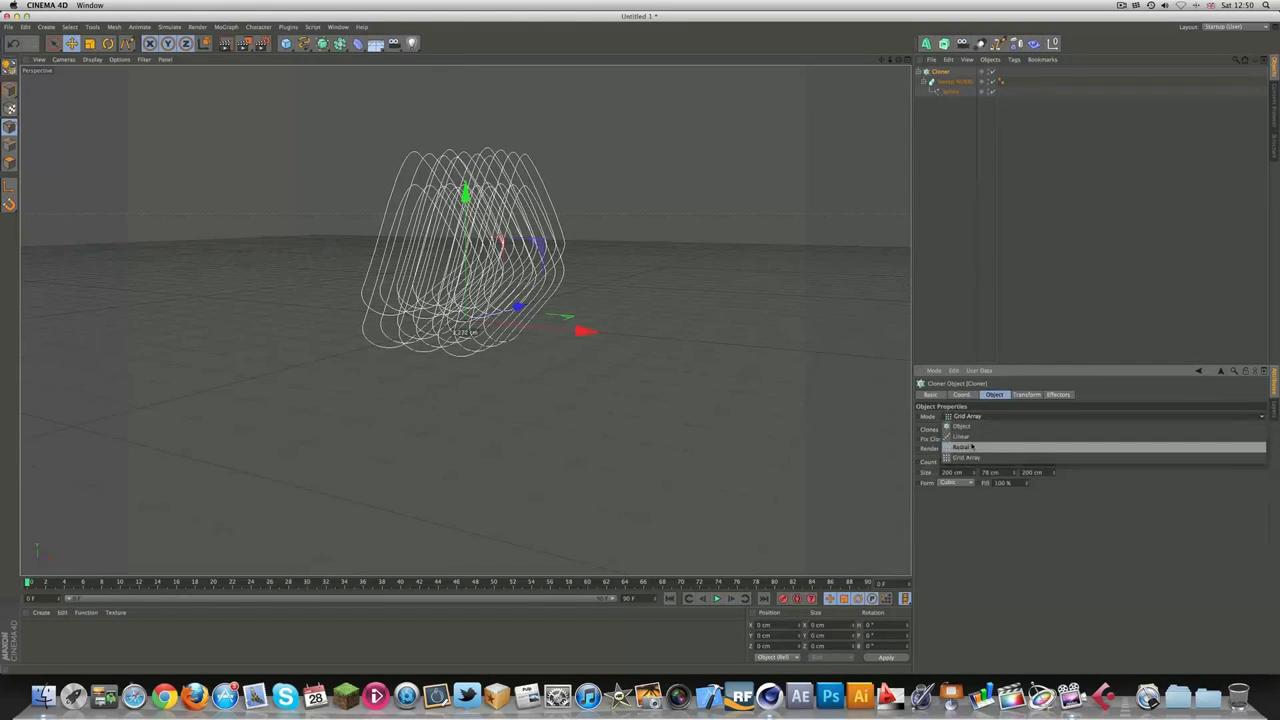
left_click(983, 444)
left_click(1122, 5)
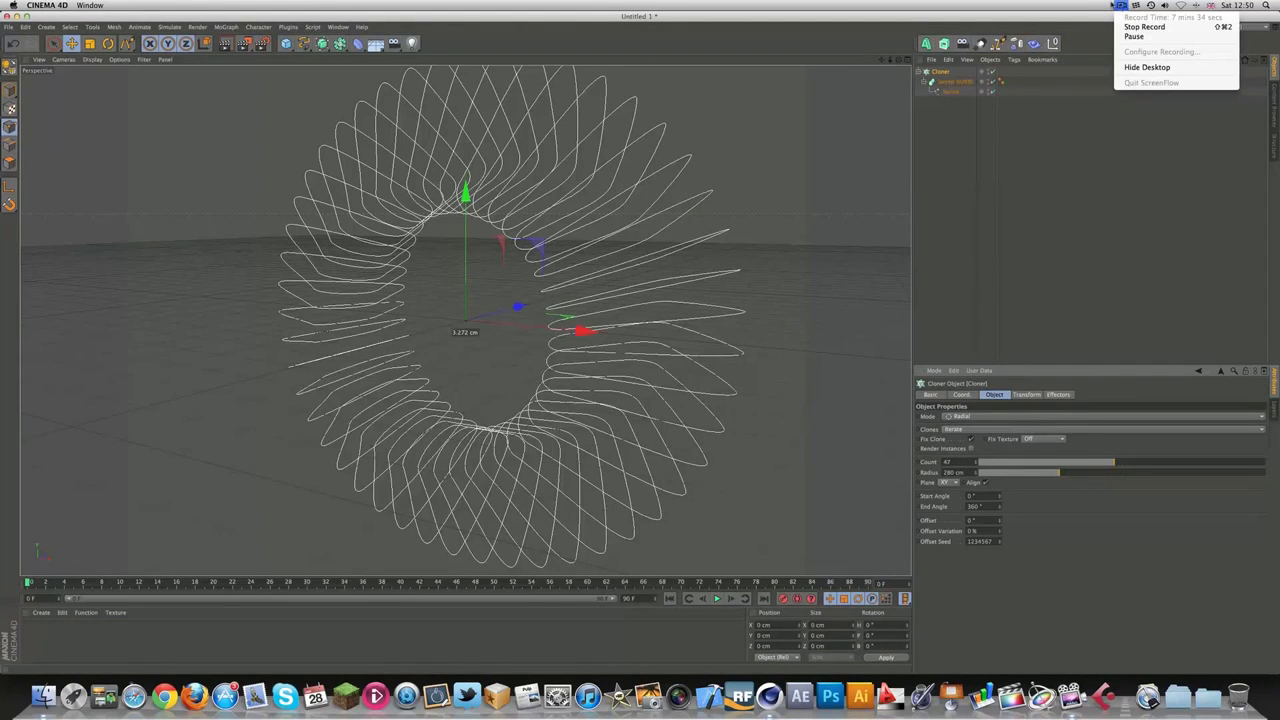
key("Escape")
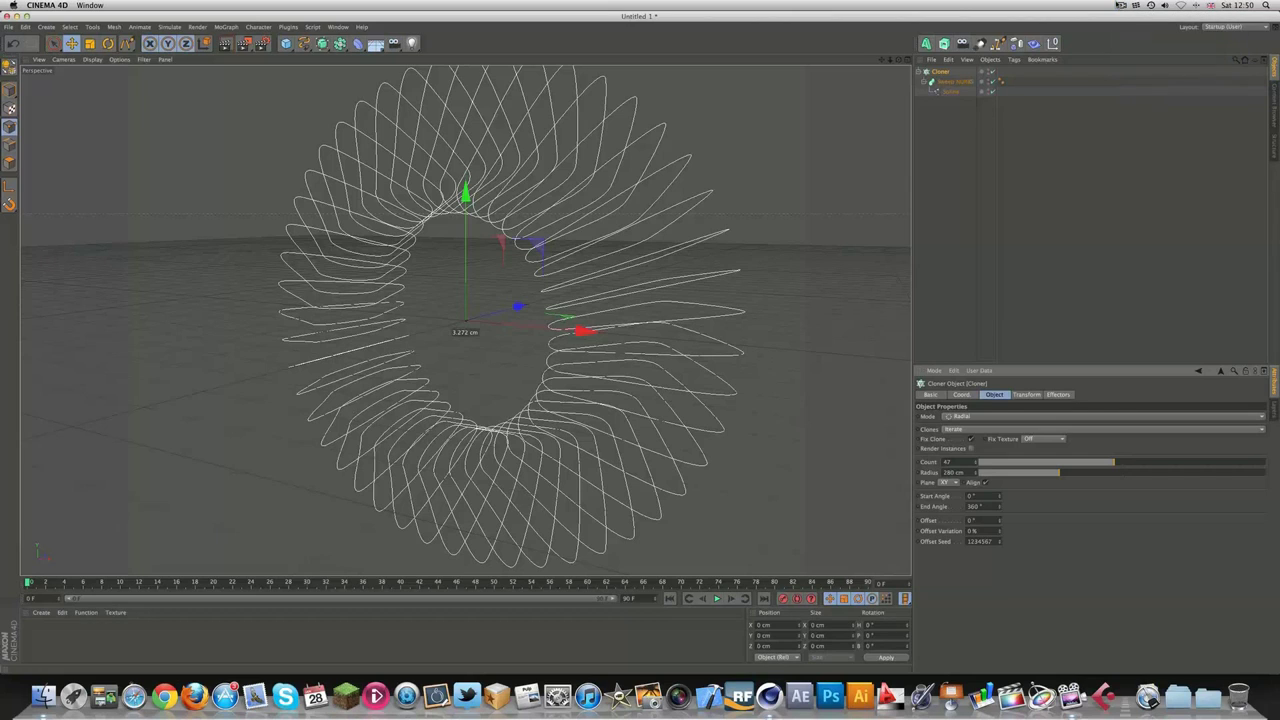